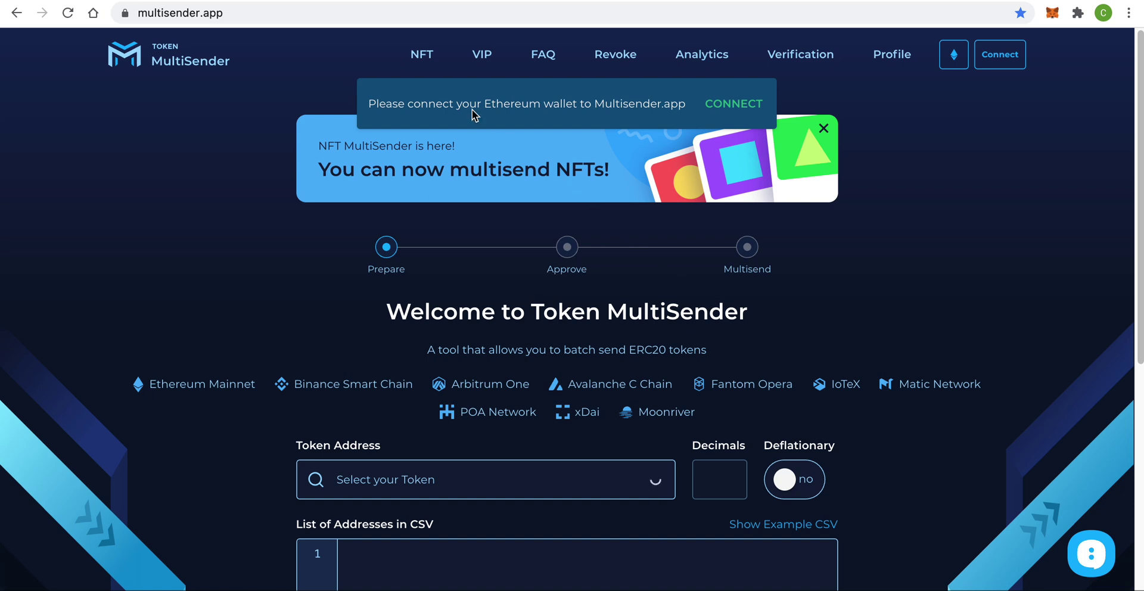
# Check the MetaMask wallet balance from the browser extension
pyautogui.click(329, 16)
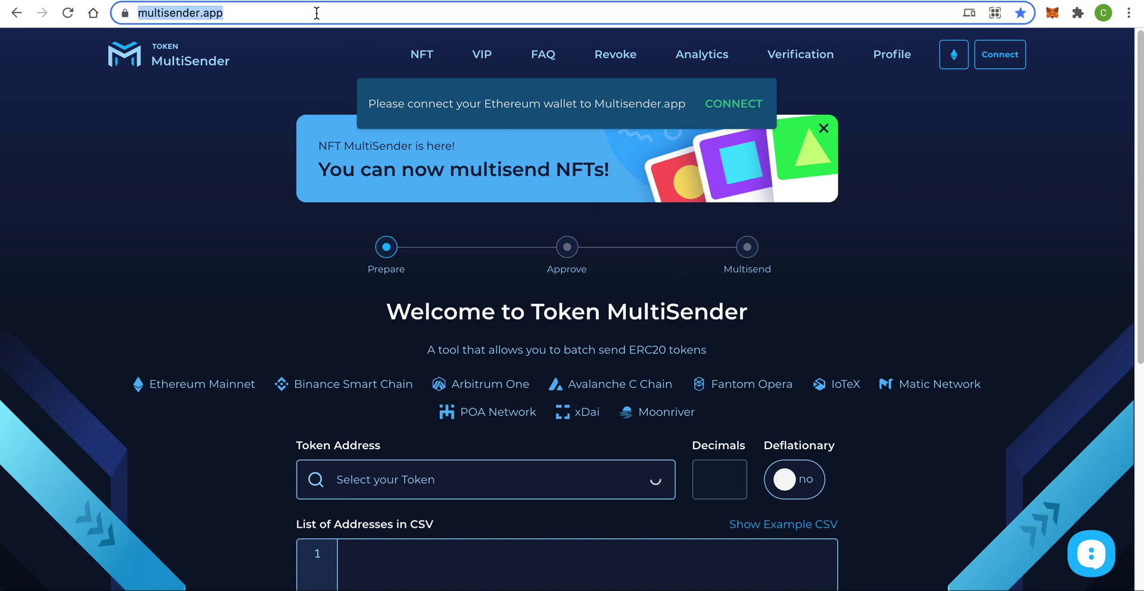
pyautogui.click(1054, 14)
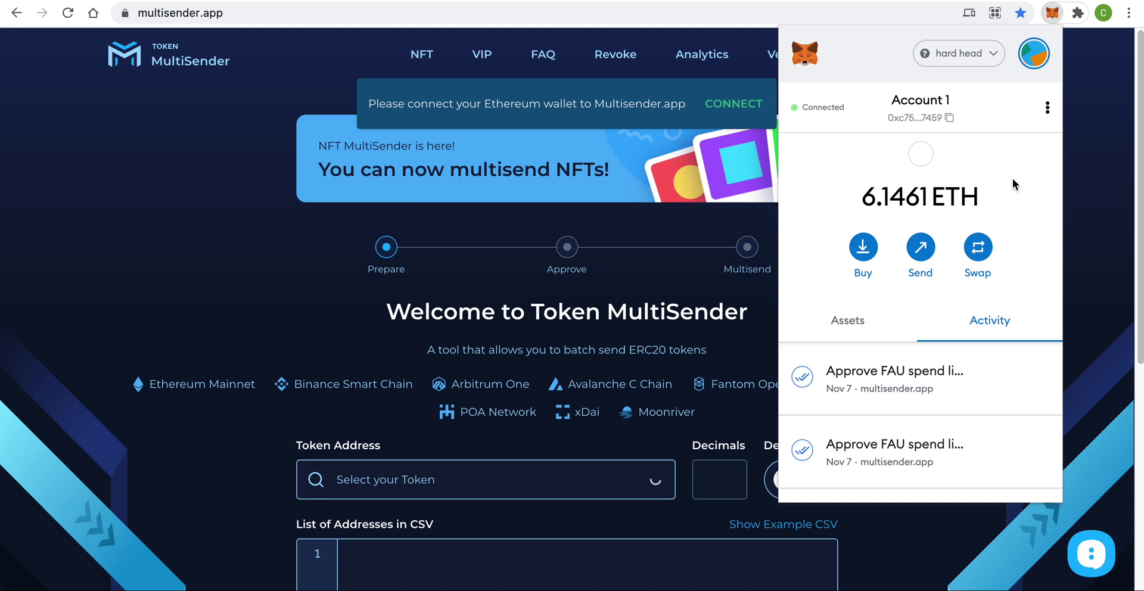
pyautogui.click(610, 311)
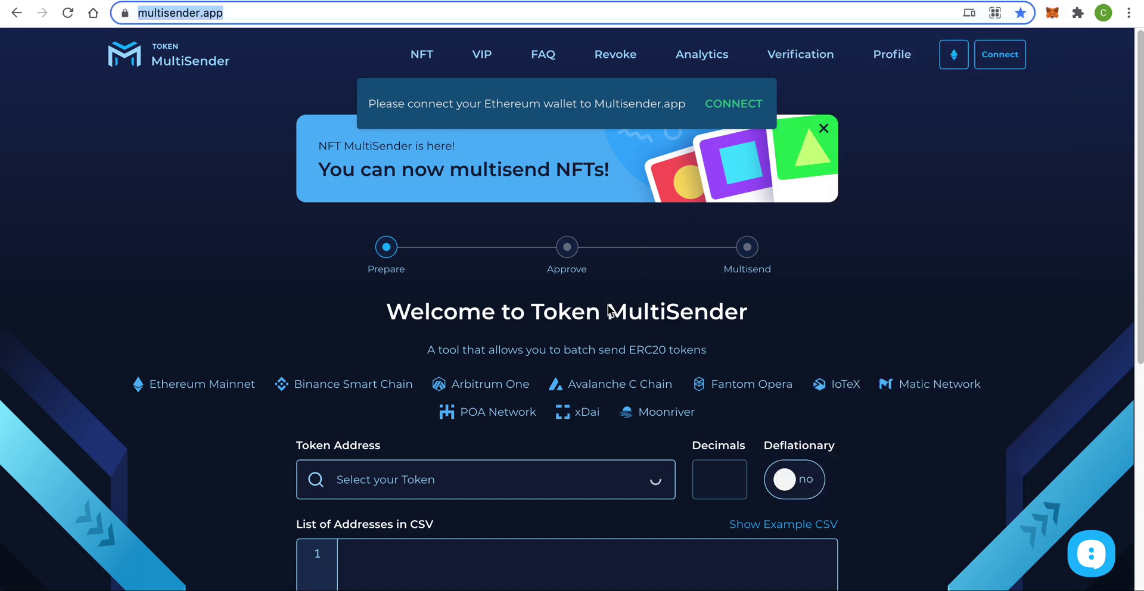
# Connect MetaMask to Token MultiSender, leaving the network on Ethereum Mainnet
pyautogui.click(723, 106)
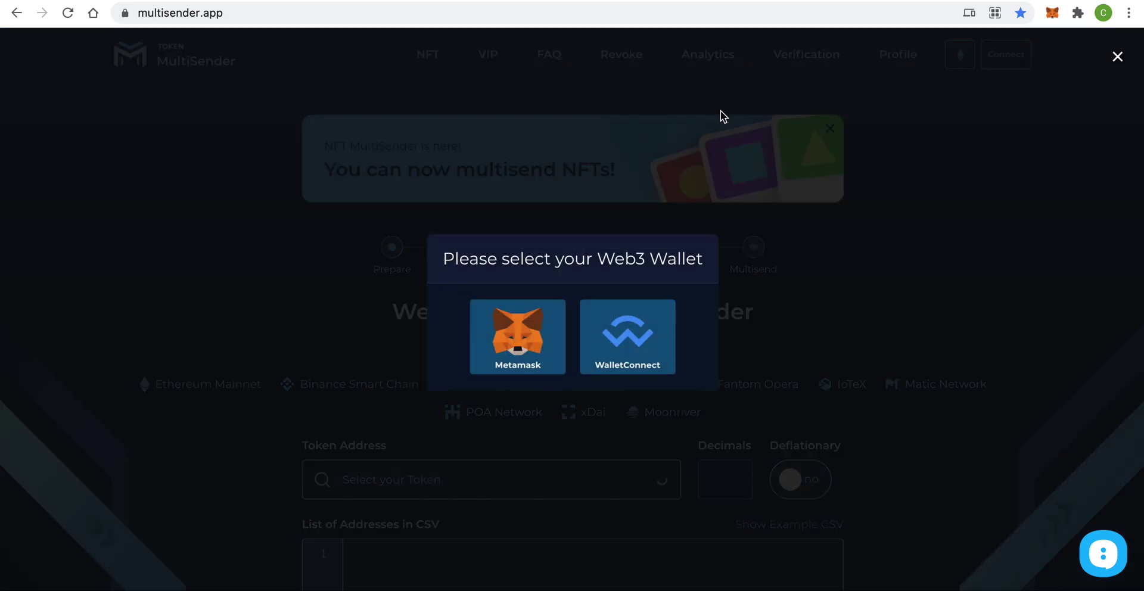
pyautogui.click(523, 332)
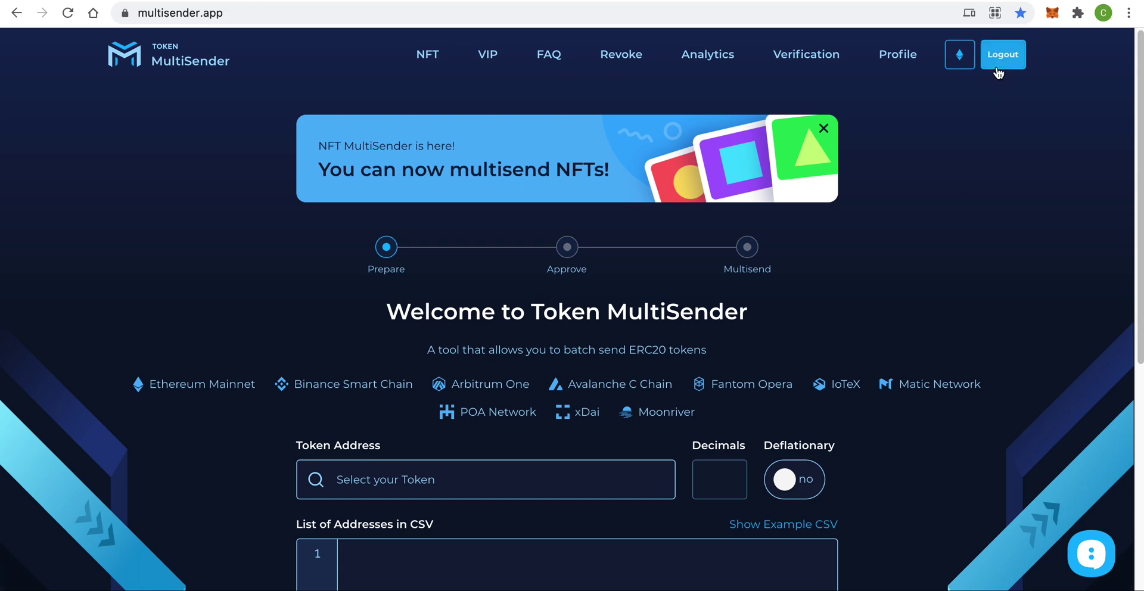
pyautogui.click(958, 59)
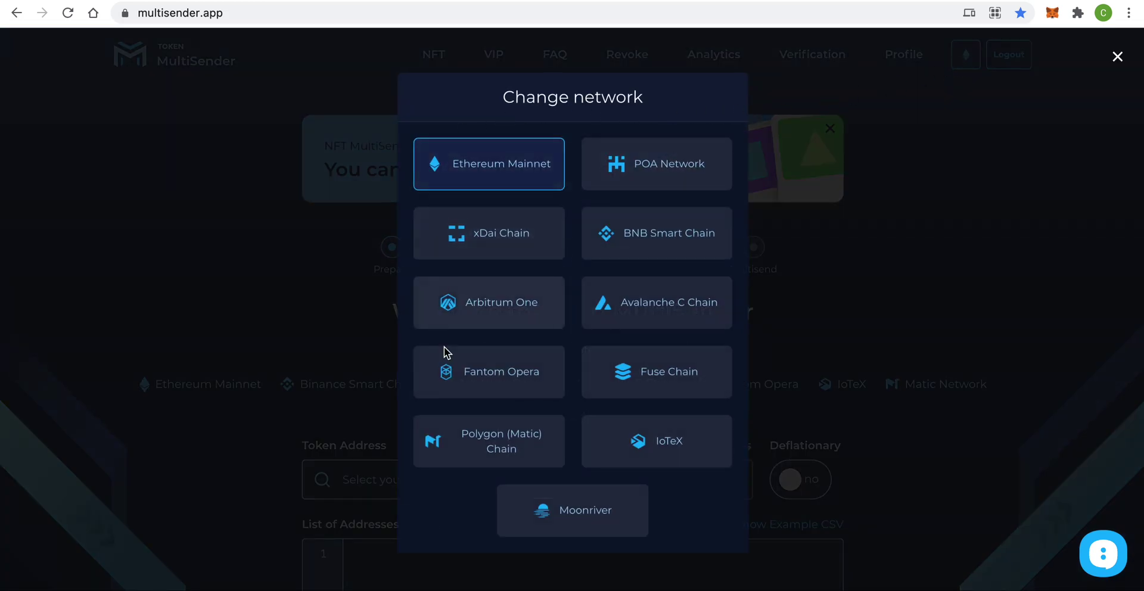
pyautogui.click(907, 234)
pyautogui.scroll(-2, 689, 257)
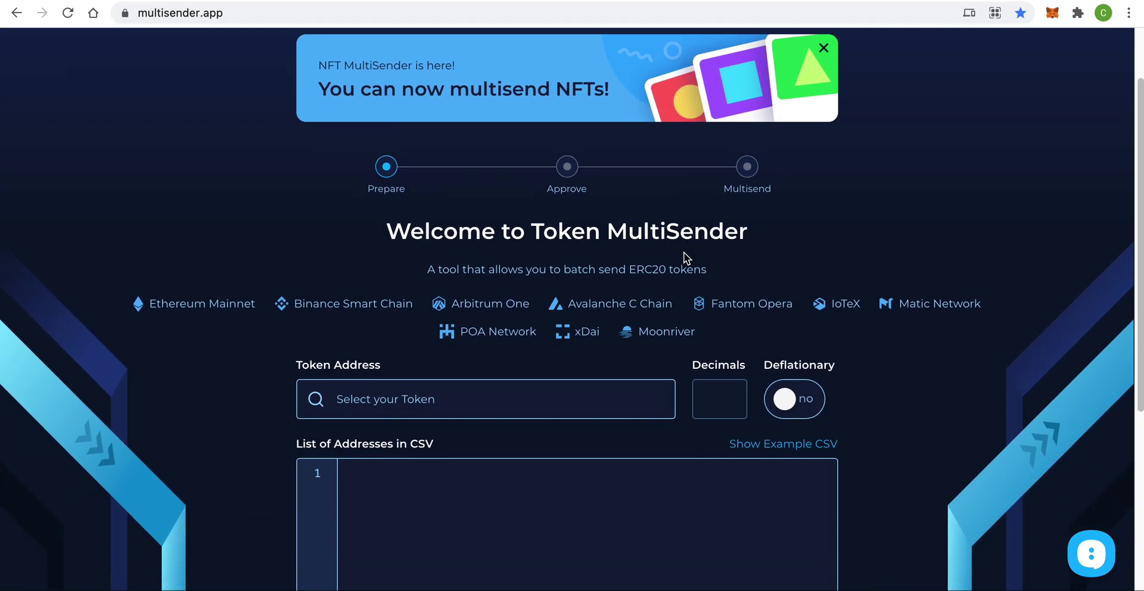
pyautogui.scroll(-4, 684, 253)
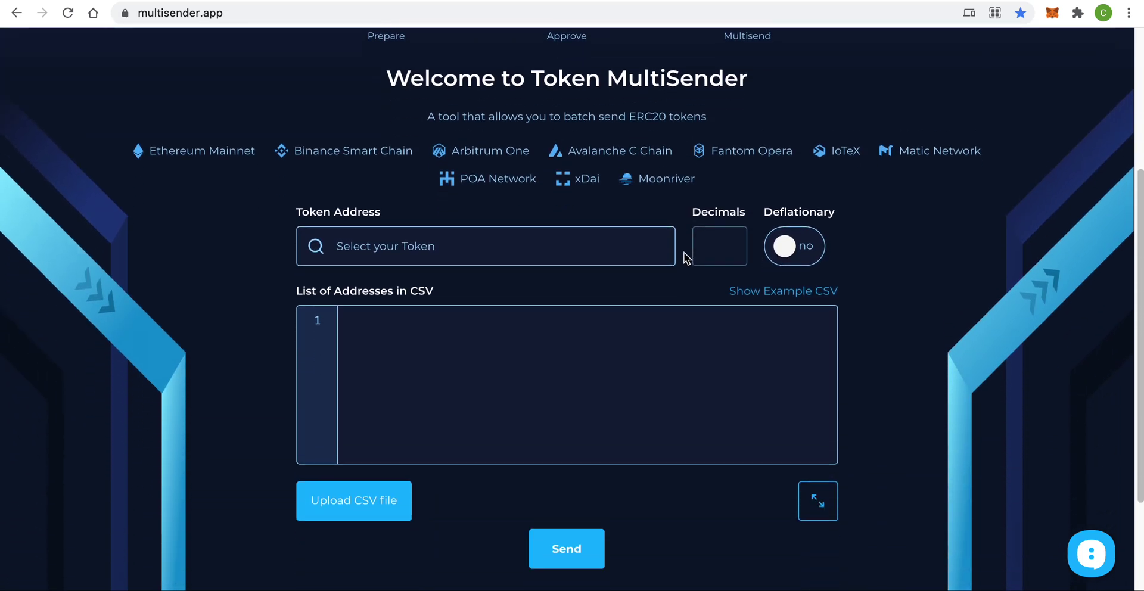
# Choose FAU as the token so 18 decimals fill in, and view the example CSV
pyautogui.click(522, 238)
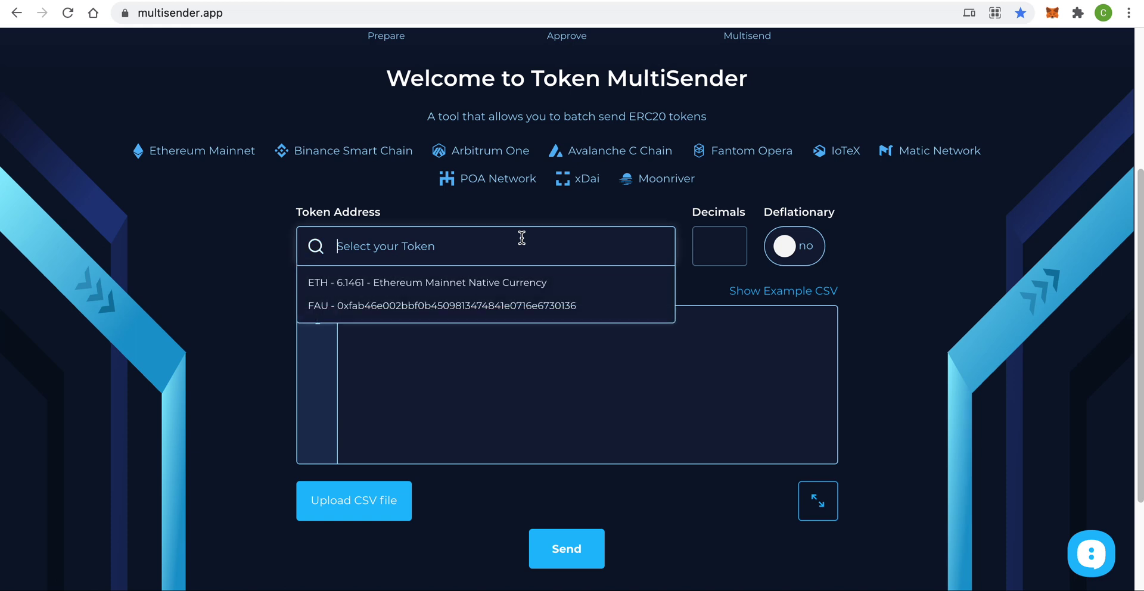
pyautogui.click(498, 305)
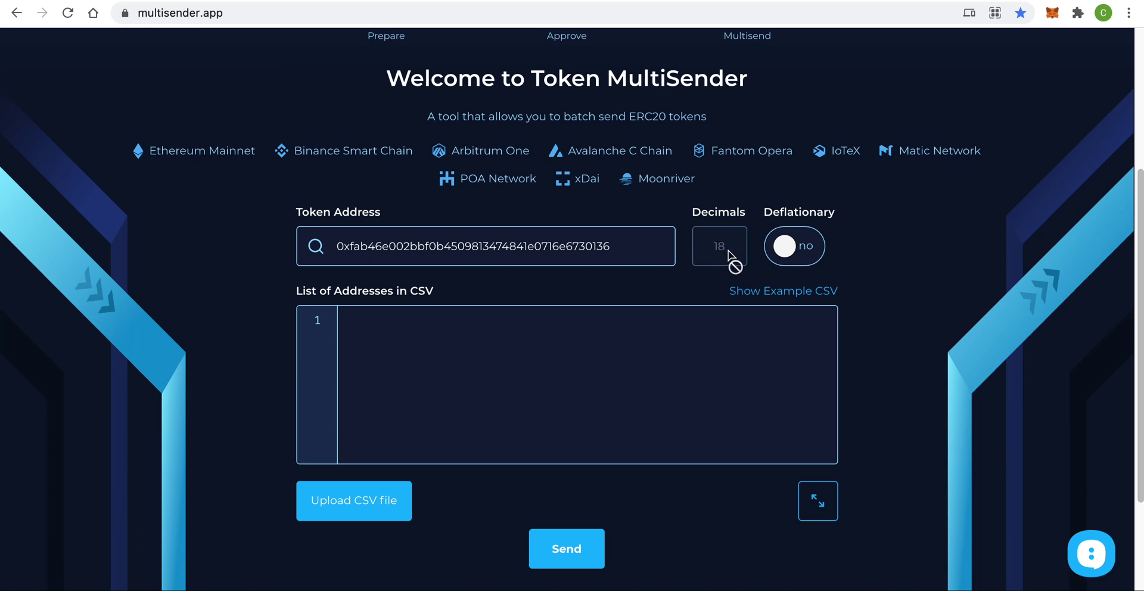
pyautogui.click(534, 338)
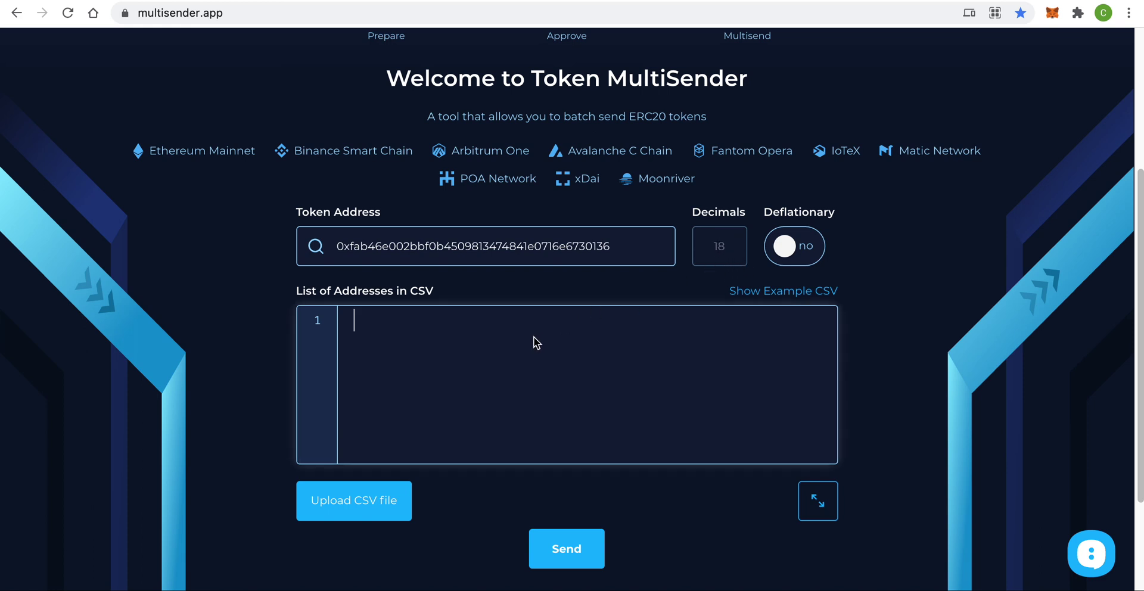
pyautogui.click(802, 296)
pyautogui.doubleClick(652, 241)
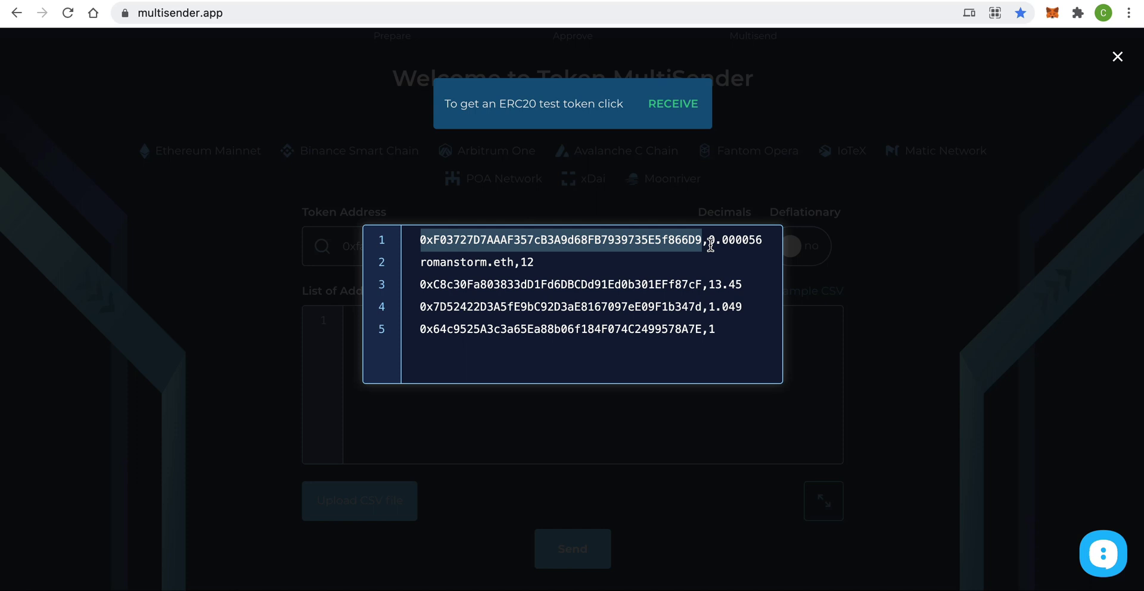
pyautogui.moveTo(709, 242); pyautogui.dragTo(767, 243)
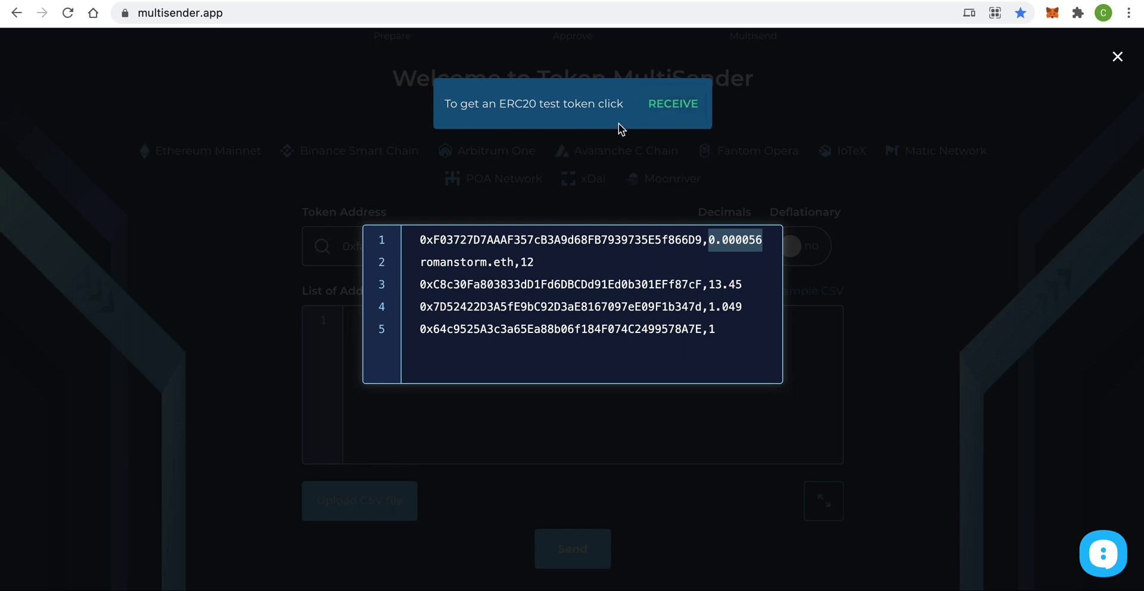
pyautogui.click(914, 179)
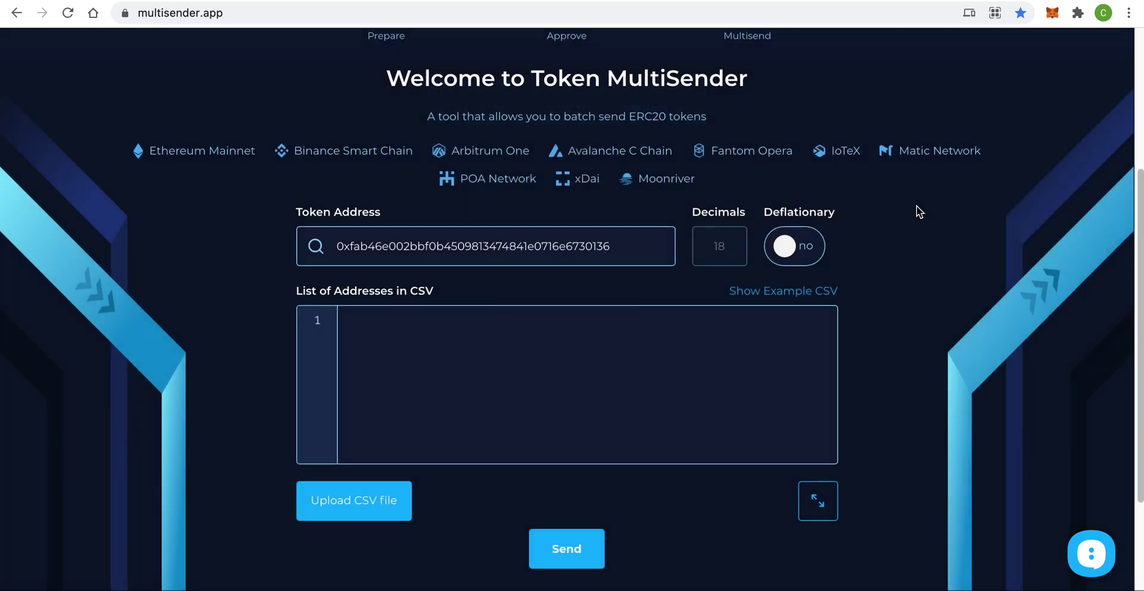
# Paste the 600 recipient lines and run a Send check to see the errors
pyautogui.click(549, 341)
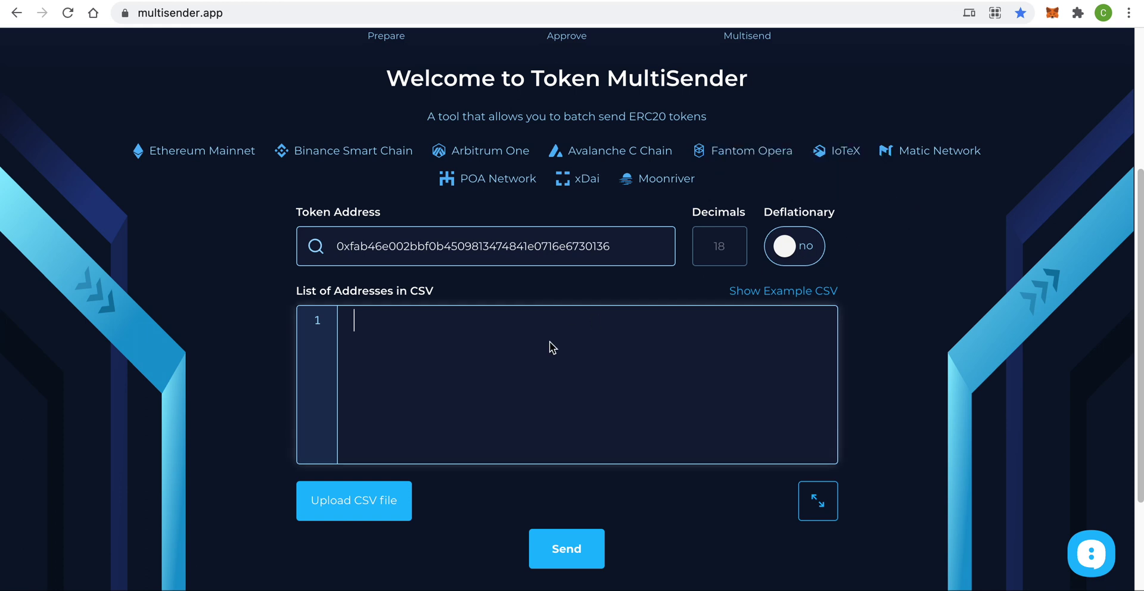
pyautogui.press('super+v')
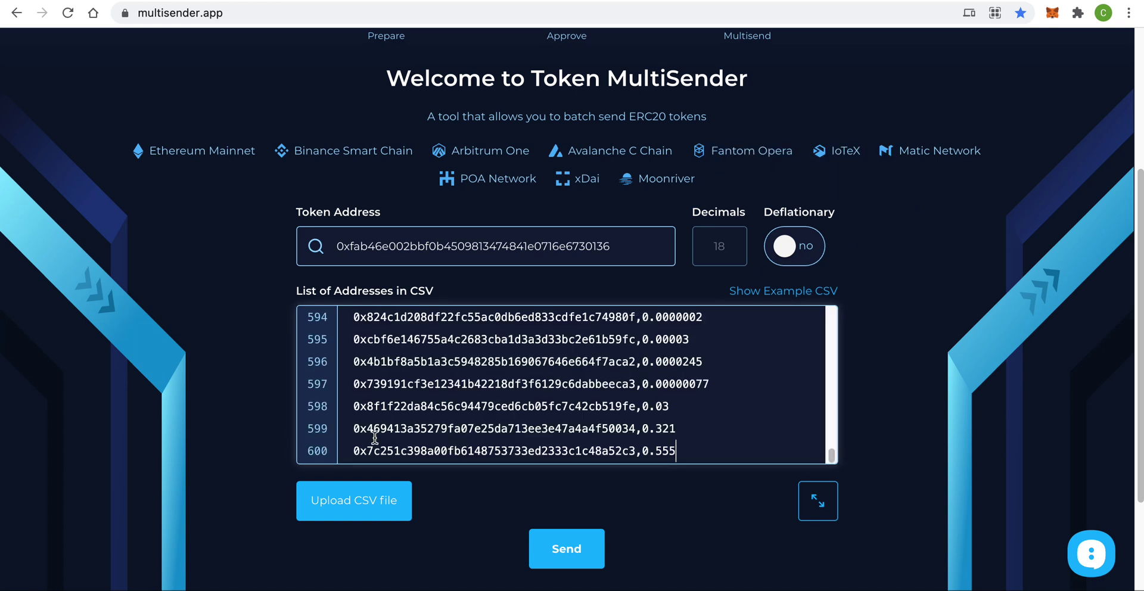
pyautogui.press('BackSpace')
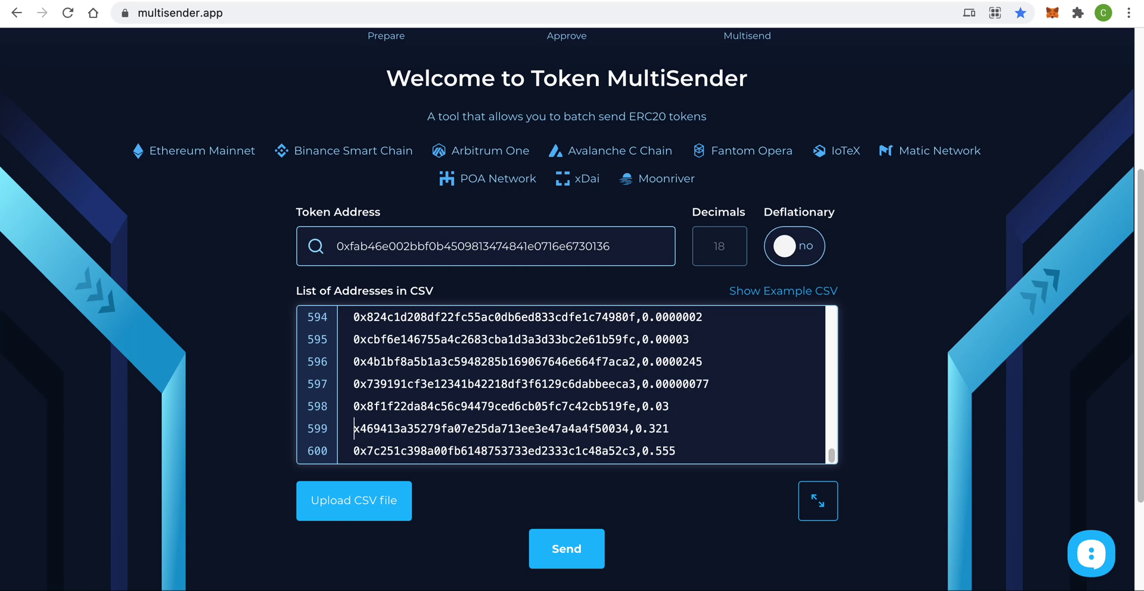
pyautogui.write('.')
pyautogui.click(565, 560)
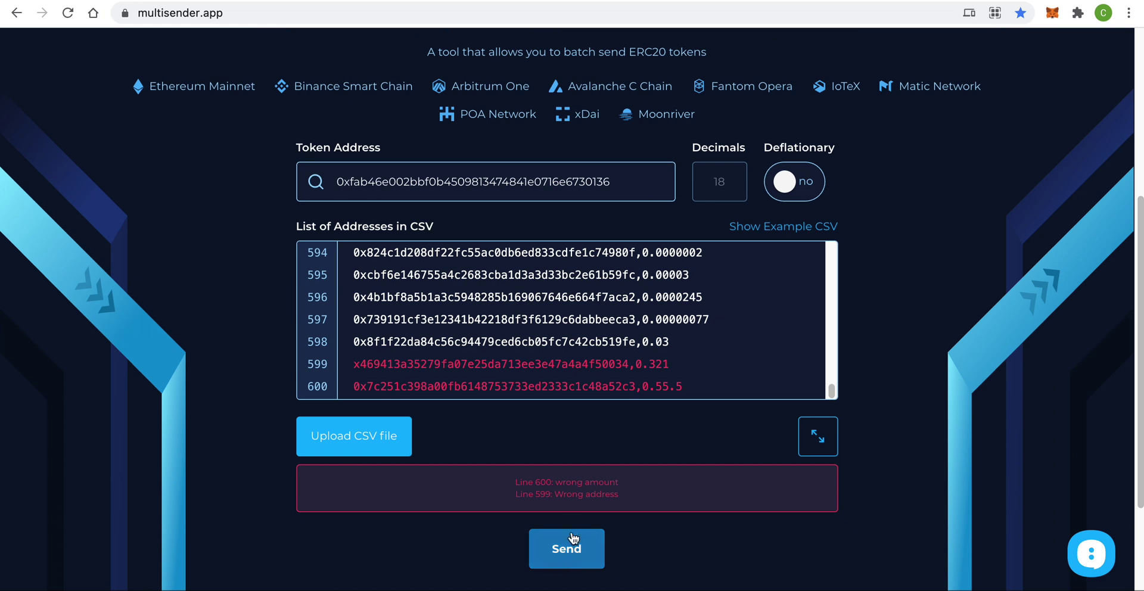
pyautogui.moveTo(504, 484); pyautogui.dragTo(639, 495)
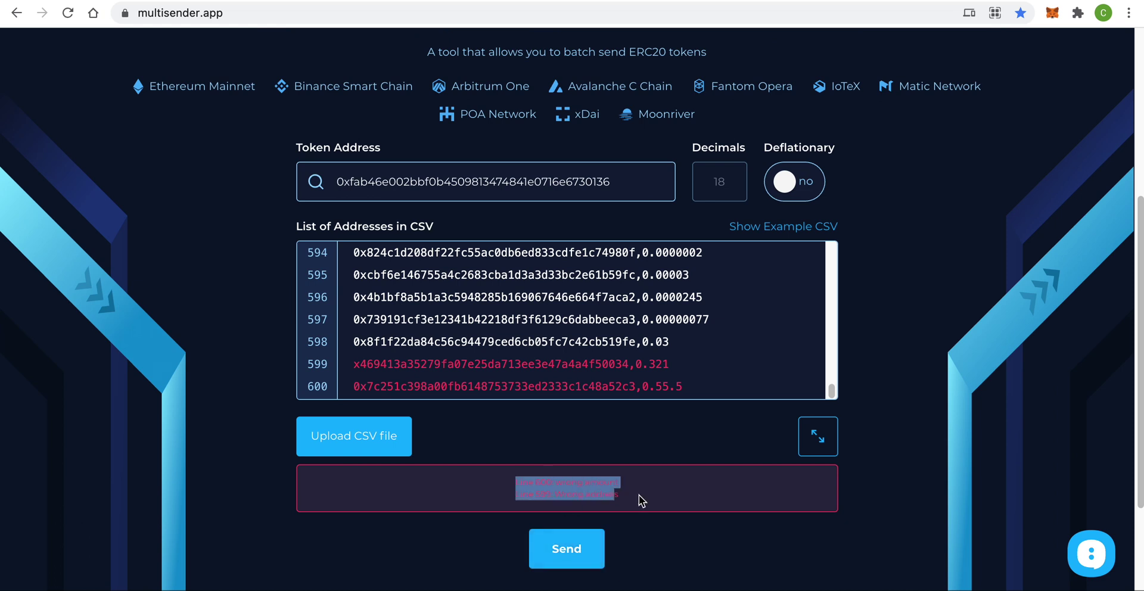
pyautogui.click(671, 499)
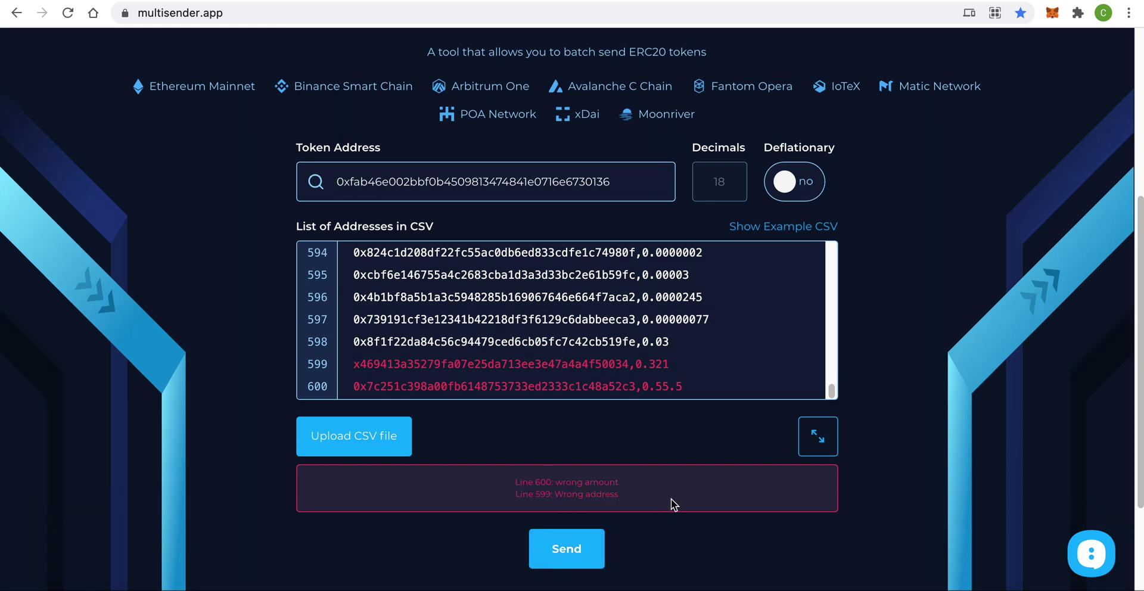
# Restore line 600's amount to 0.555 and line 599's leading 0
pyautogui.click(692, 387)
pyautogui.press('Left')
pyautogui.press('BackSpace')
pyautogui.click(353, 365)
pyautogui.write('0')
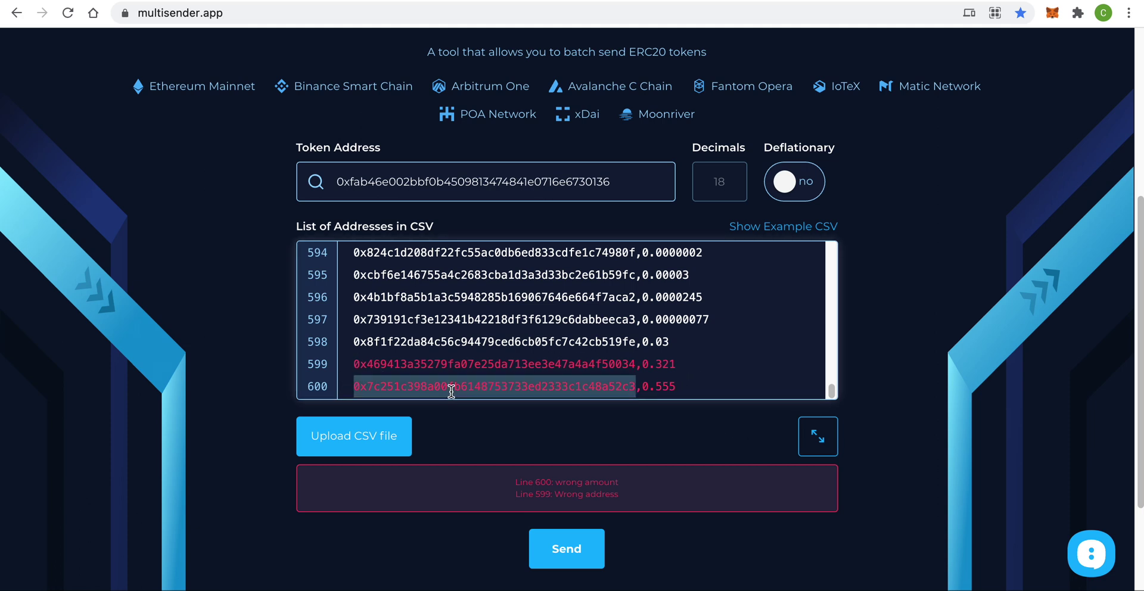
pyautogui.tripleClick(450, 388)
pyautogui.press('super+c')
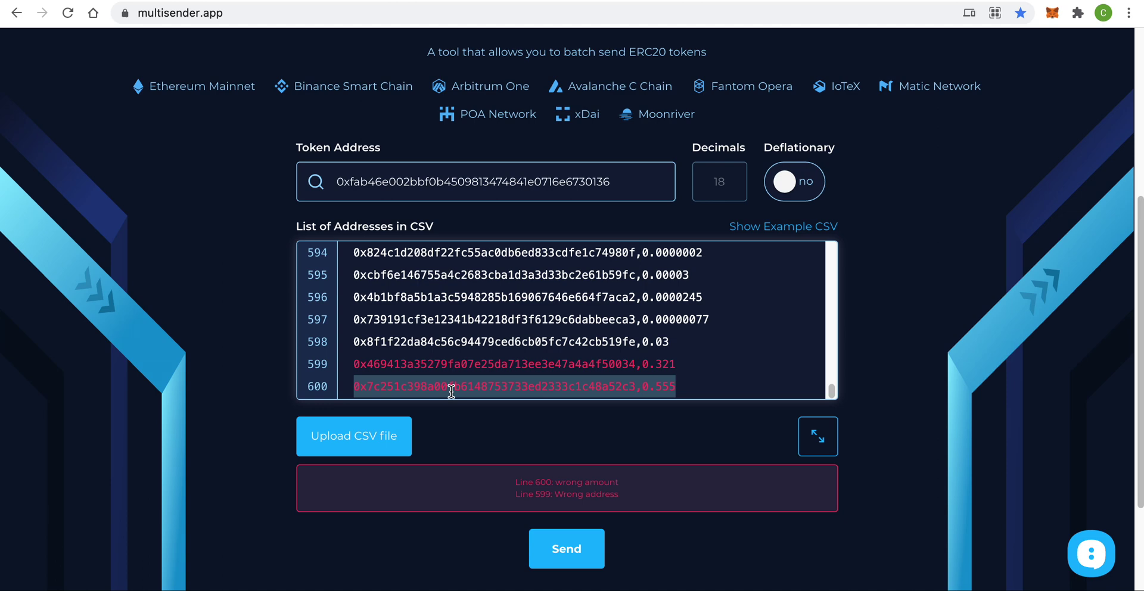
pyautogui.click(710, 386)
# Duplicate line 600 as line 601, check for duplicates, then delete line 601
pyautogui.press('Return')
pyautogui.press('super+v')
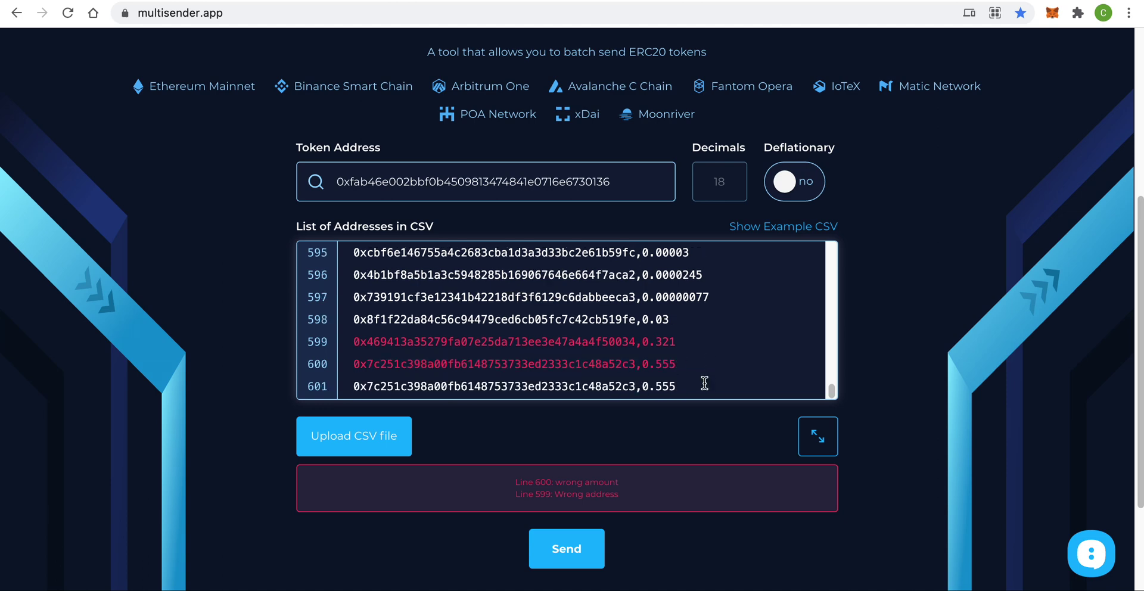
pyautogui.click(572, 562)
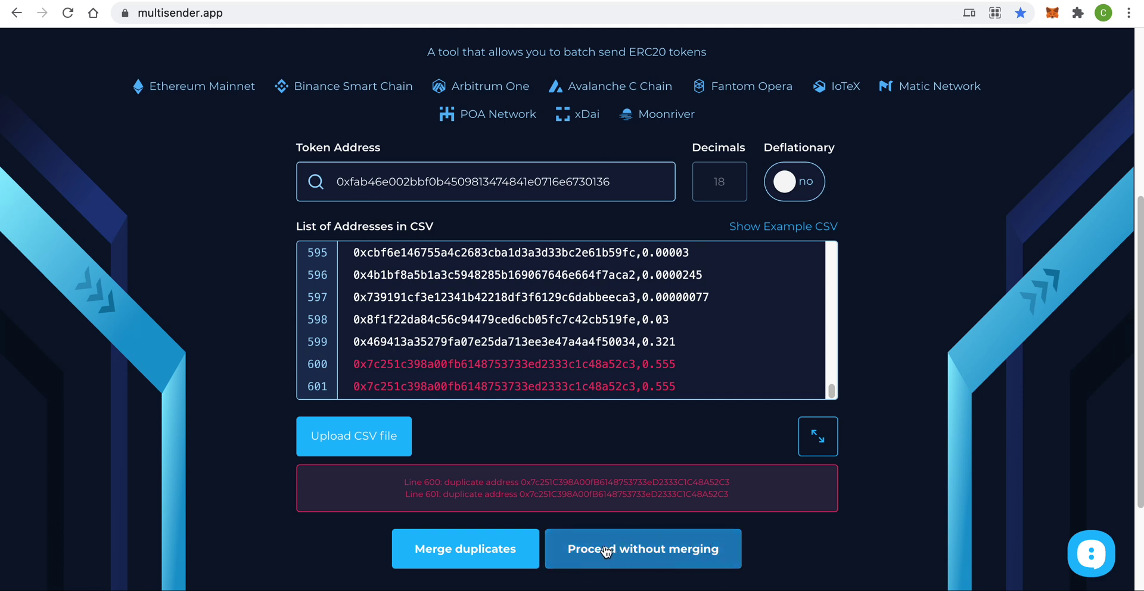
pyautogui.moveTo(688, 389); pyautogui.dragTo(307, 392)
pyautogui.press('BackSpace')
pyautogui.press('BackSpace')
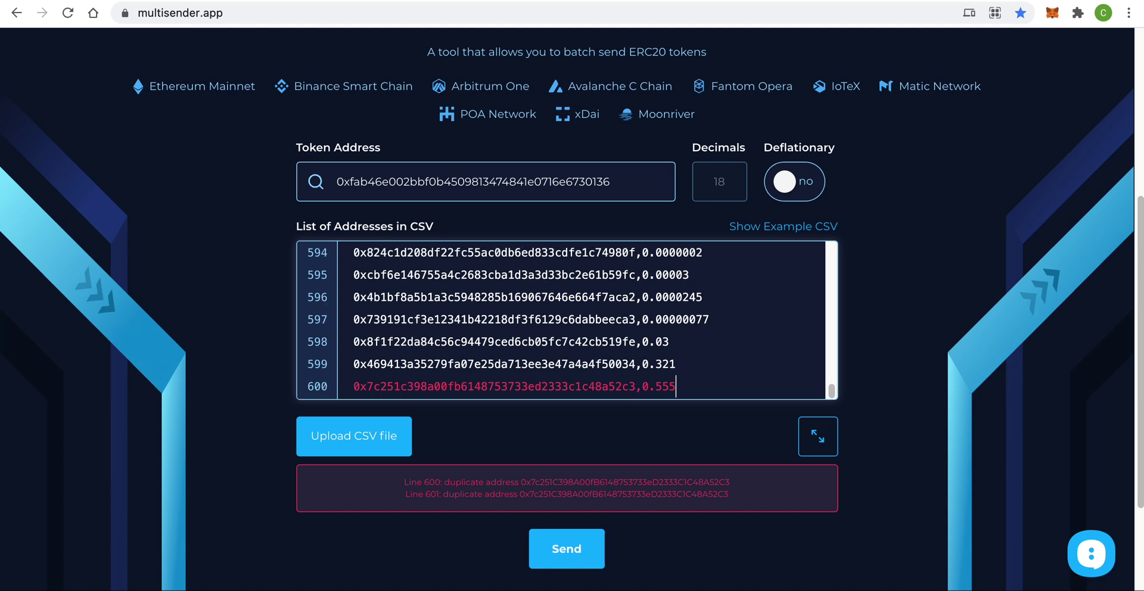
# Submit the 600-recipient list and set the approval amount to Unlimited after trying Exact
pyautogui.click(552, 552)
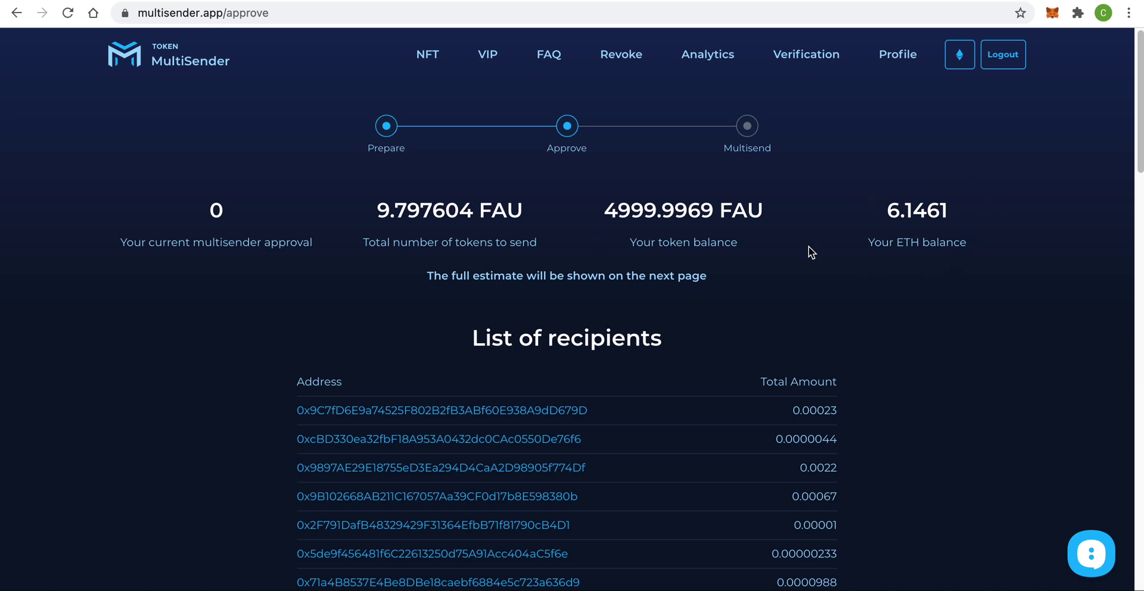
pyautogui.scroll(-20, 810, 244)
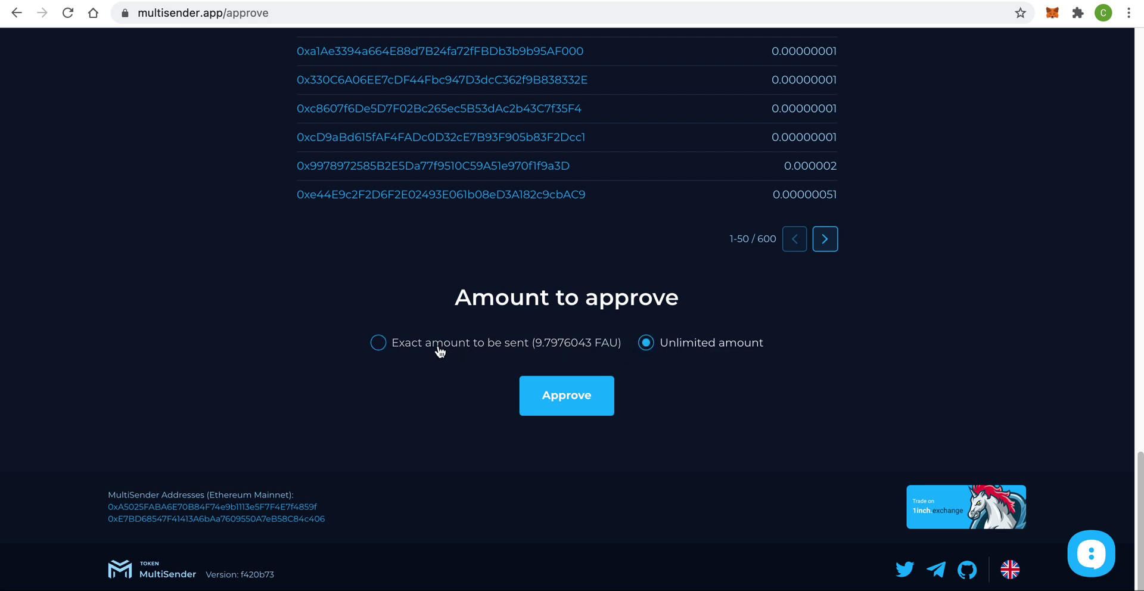
pyautogui.click(616, 350)
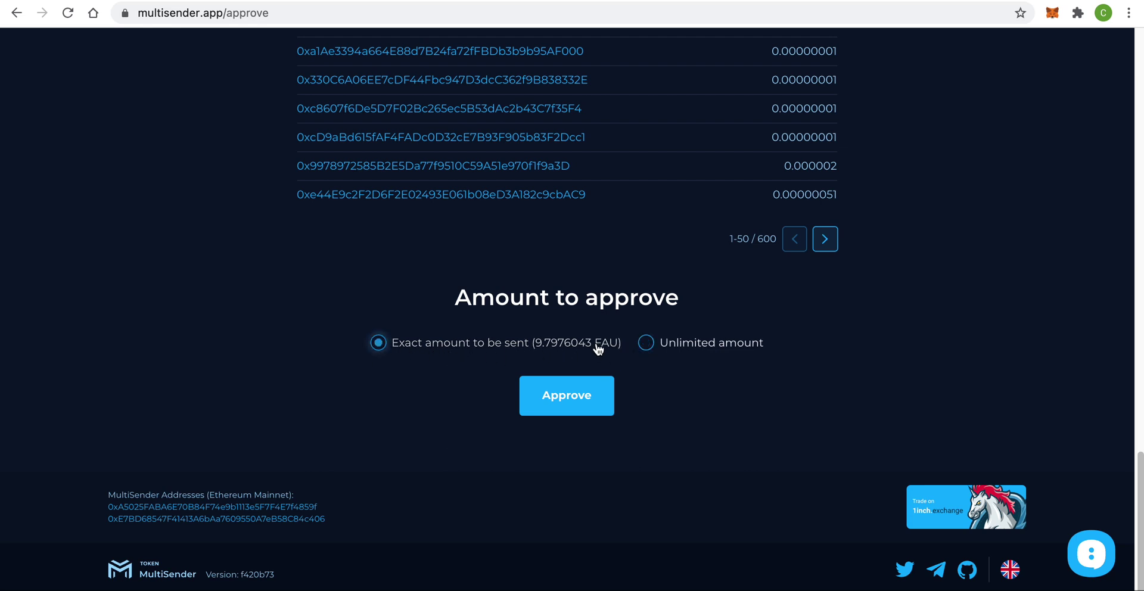
pyautogui.click(691, 349)
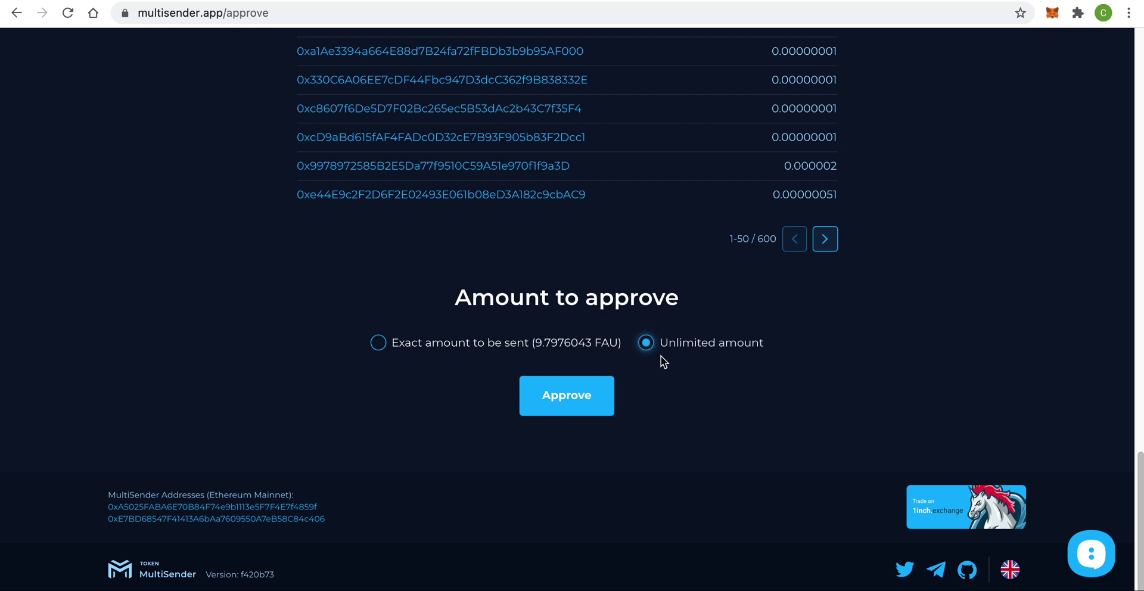
# Approve unlimited FAU spending, confirm it in MetaMask, and proceed to transaction preparation
pyautogui.click(561, 397)
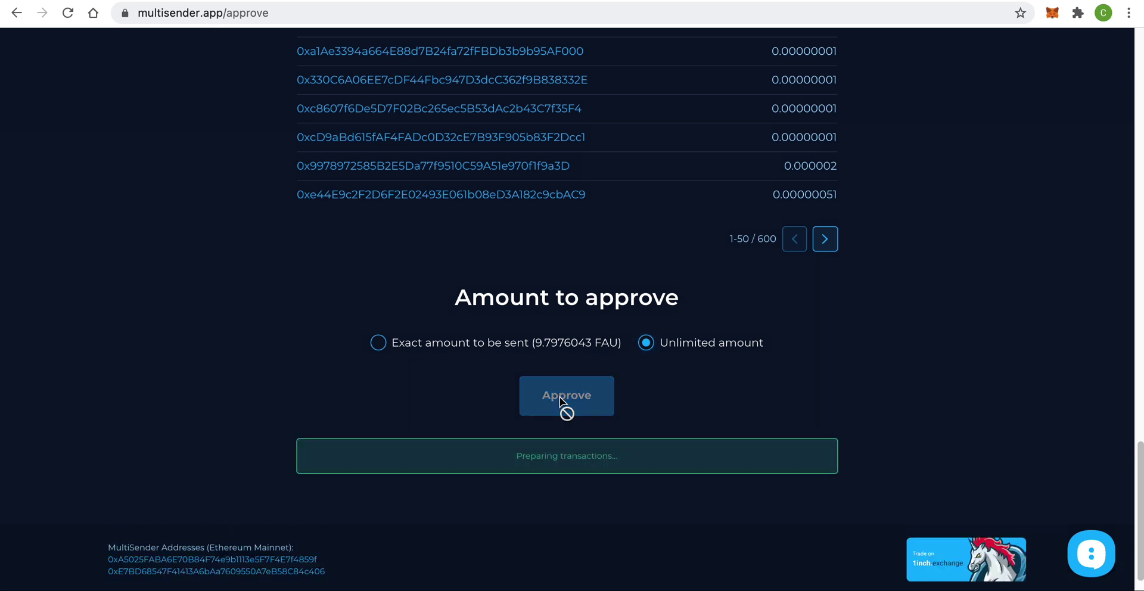
pyautogui.scroll(-3, 1013, 326)
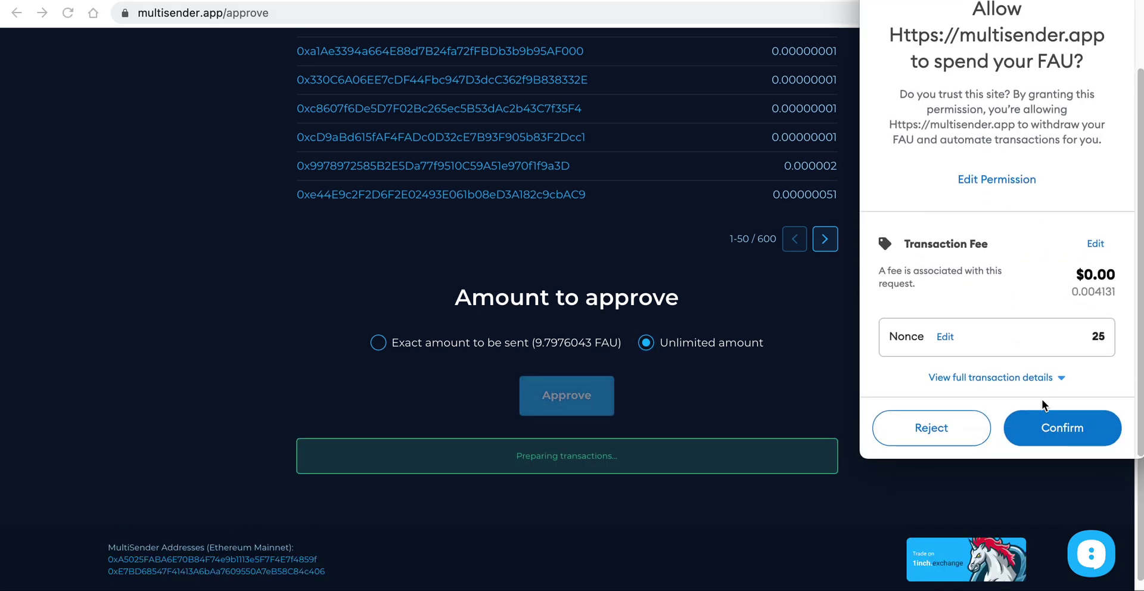
pyautogui.click(1048, 417)
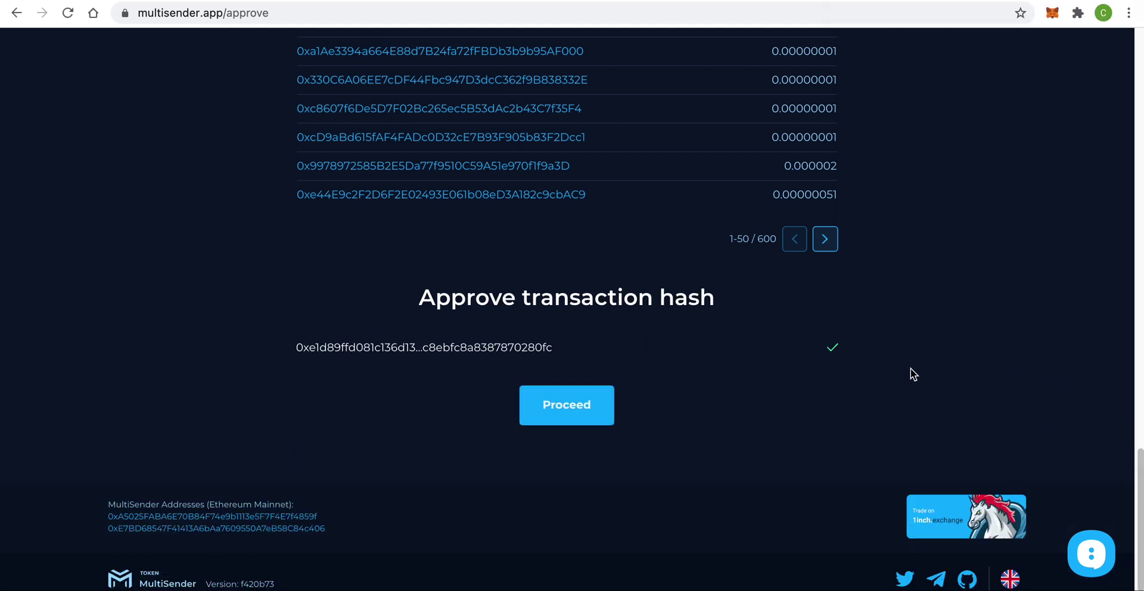
pyautogui.scroll(20, 844, 369)
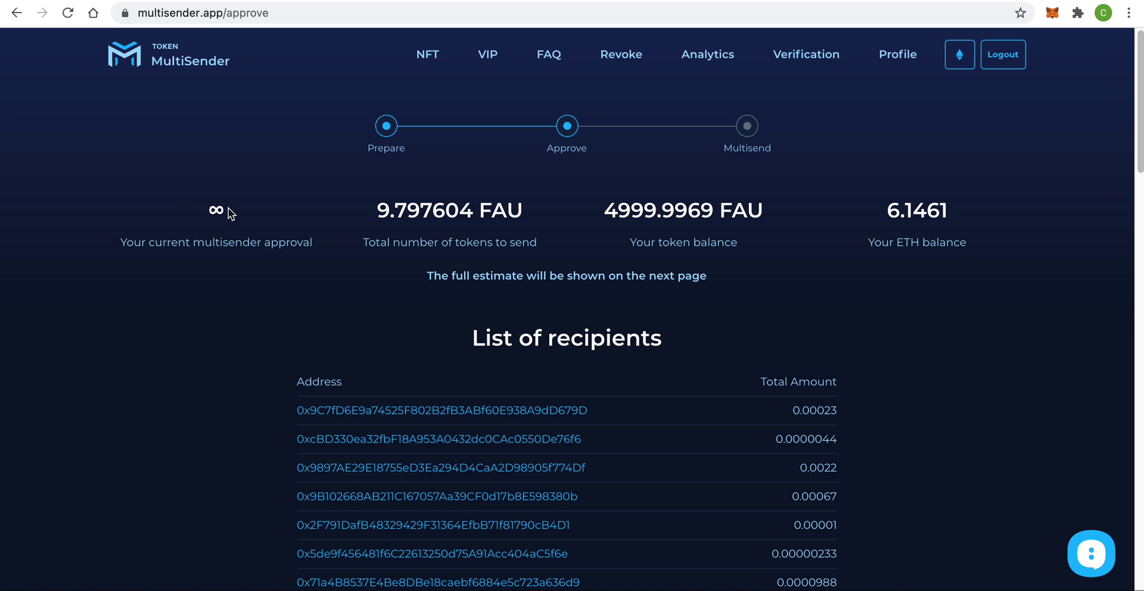
pyautogui.scroll(-20, 209, 356)
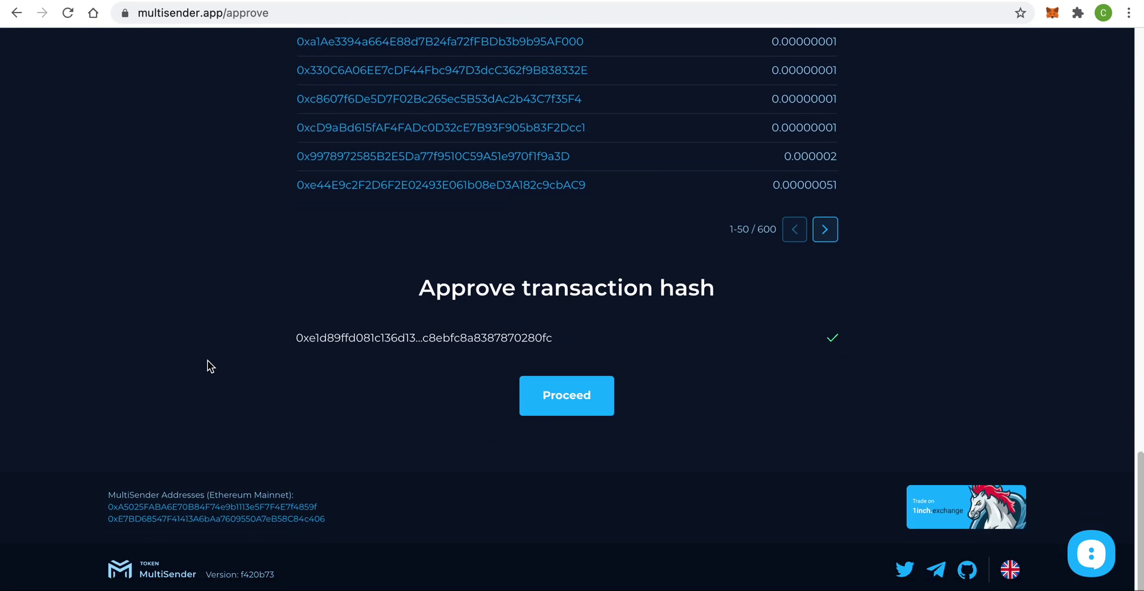
pyautogui.click(540, 381)
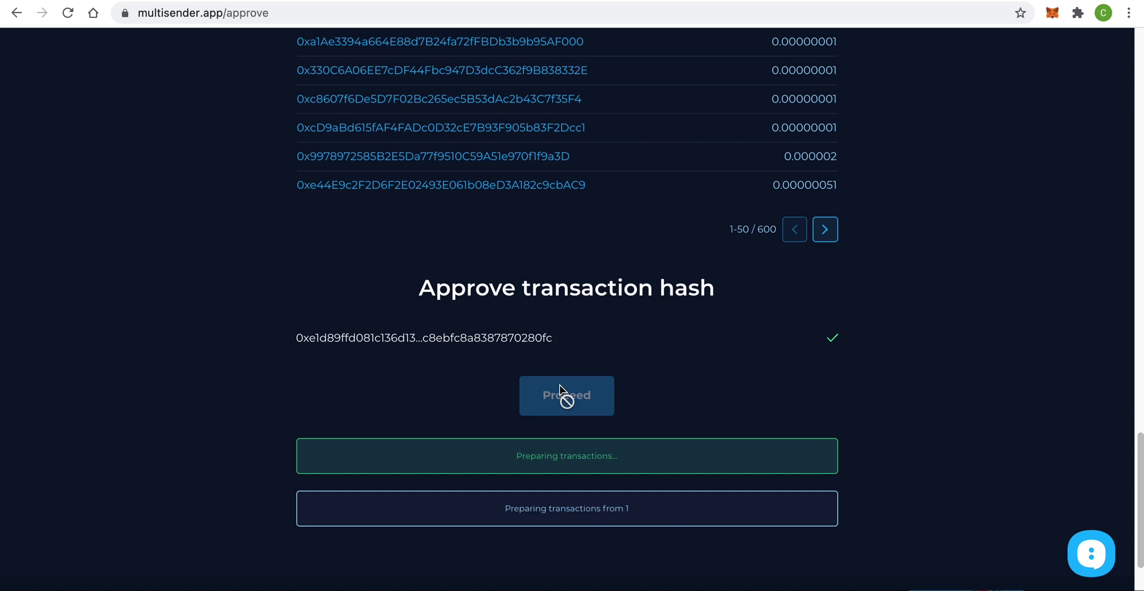
# Open the summary and highlight the 3 transactions needed and 0.7965 ETH cost
pyautogui.click(563, 394)
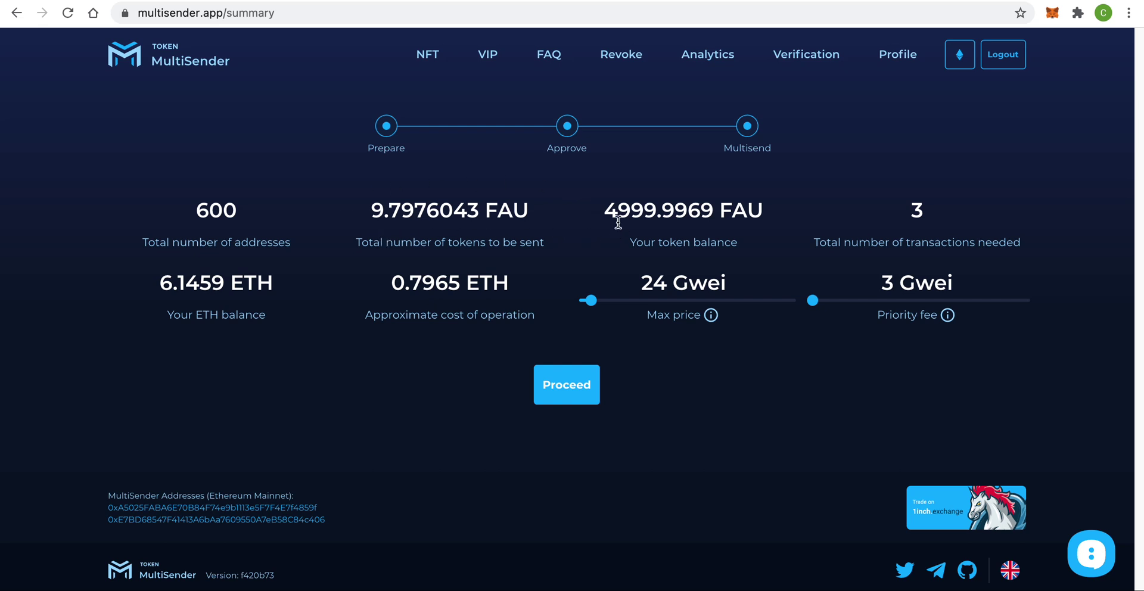
pyautogui.doubleClick(916, 210)
pyautogui.click(959, 214)
pyautogui.moveTo(392, 283); pyautogui.dragTo(542, 281)
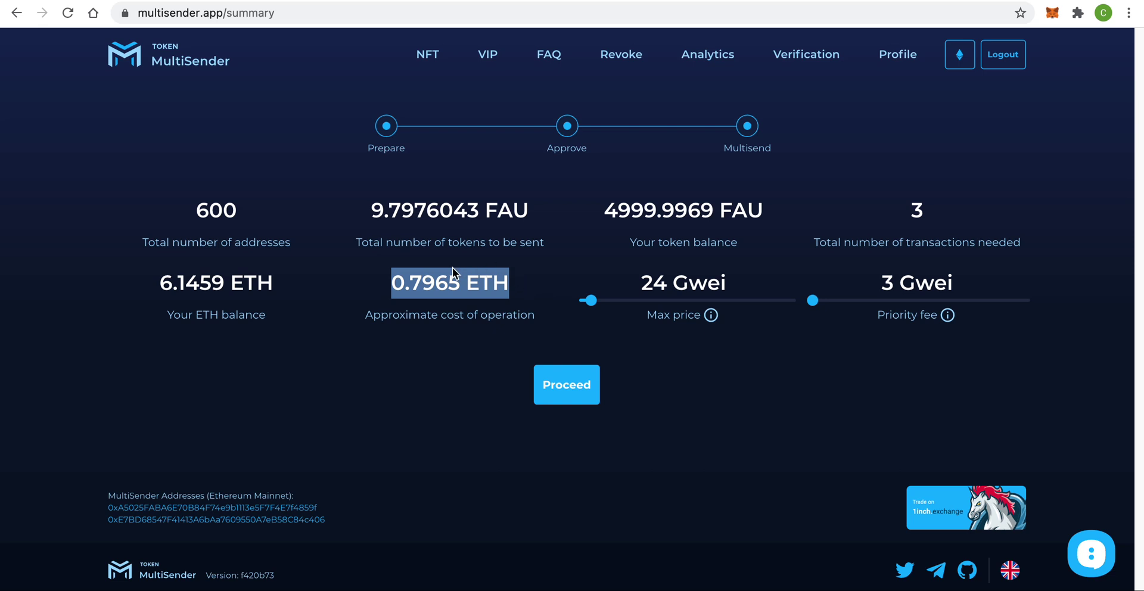
pyautogui.click(438, 277)
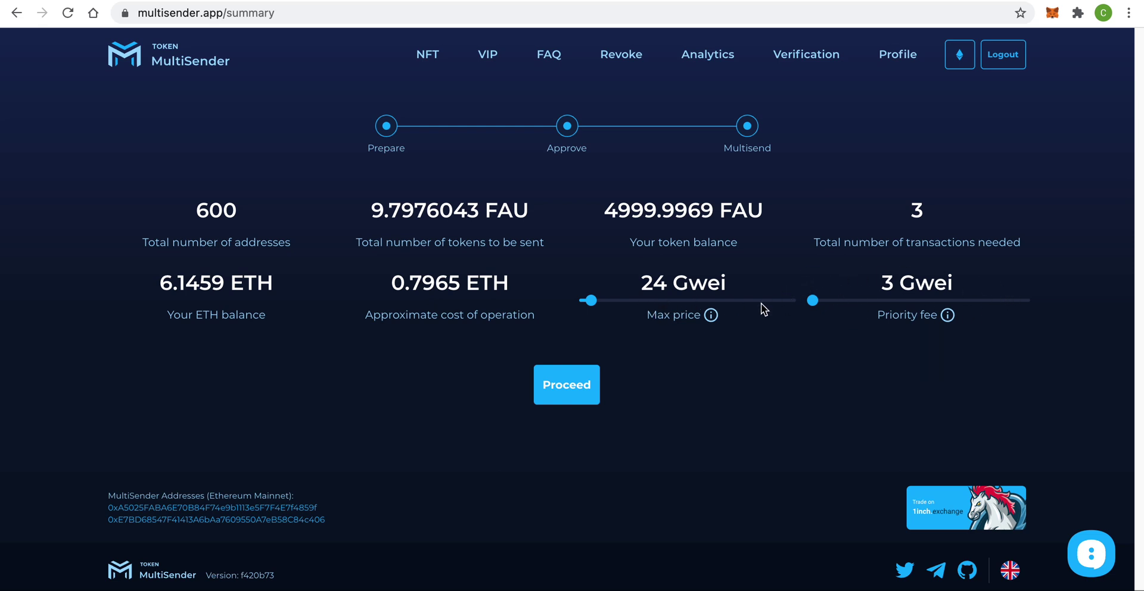
# Confirm all three multisend transactions in MetaMask and reach the success message
pyautogui.click(581, 398)
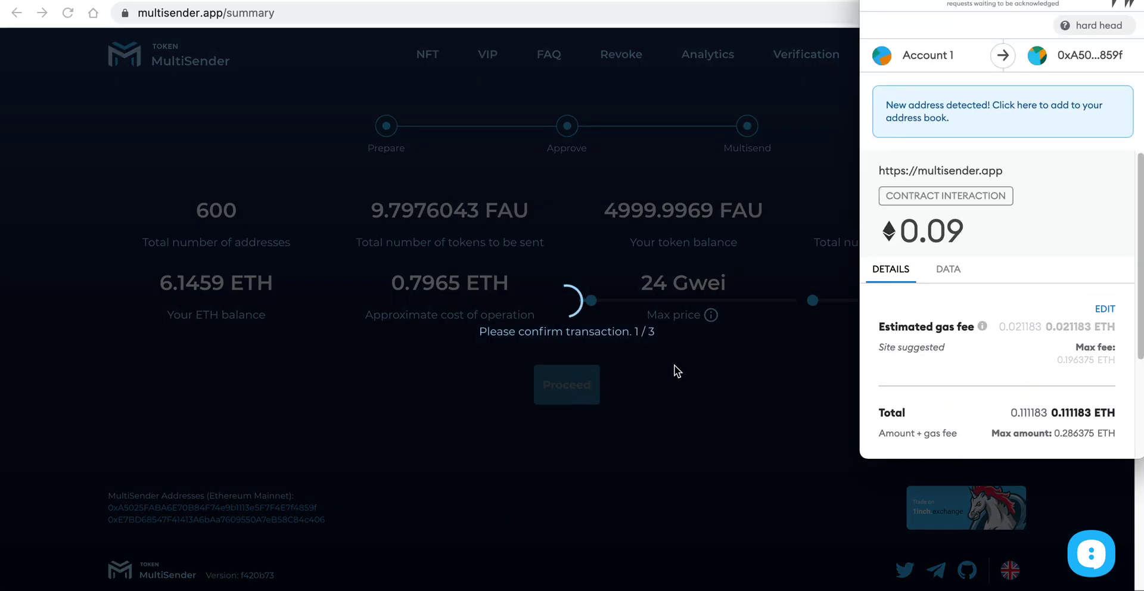
pyautogui.scroll(-3, 1006, 306)
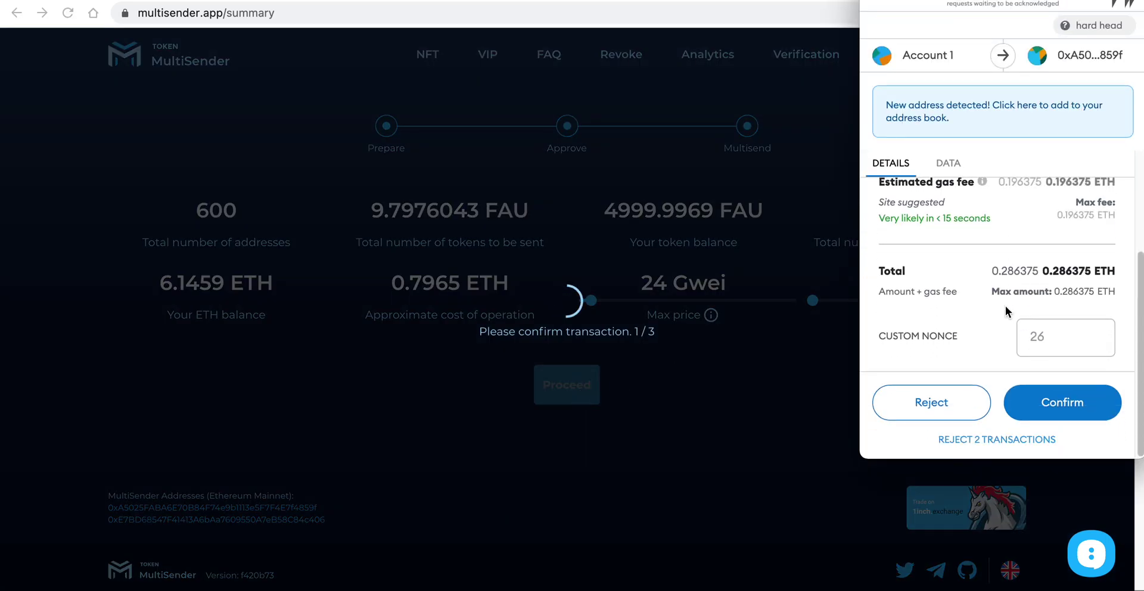
pyautogui.click(1054, 404)
pyautogui.scroll(-3, 1057, 395)
pyautogui.click(1055, 397)
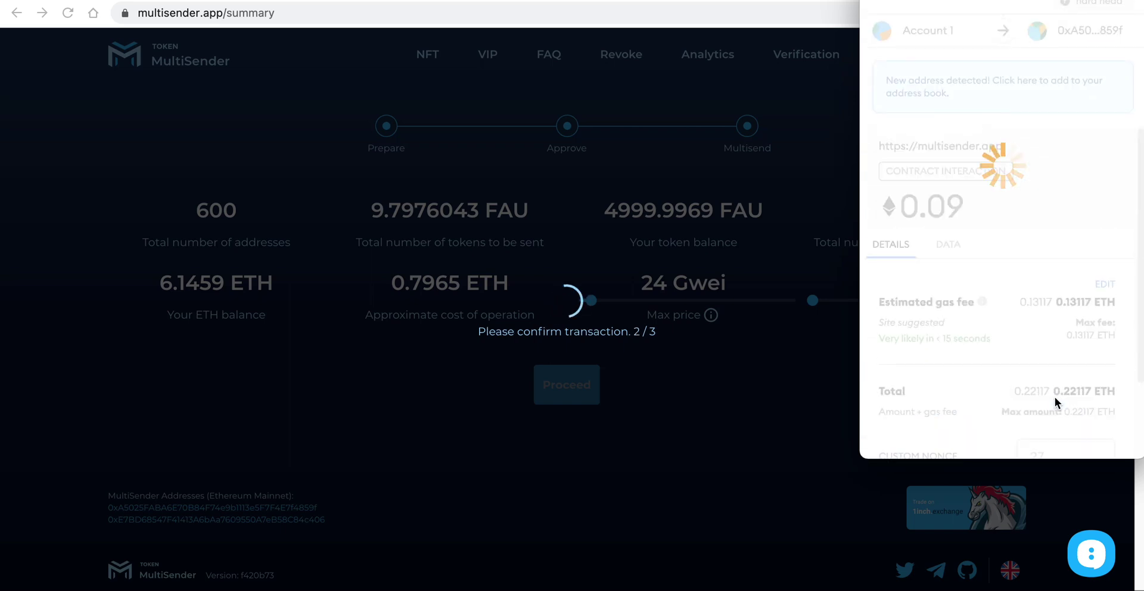
pyautogui.scroll(-3, 1054, 396)
pyautogui.click(1053, 416)
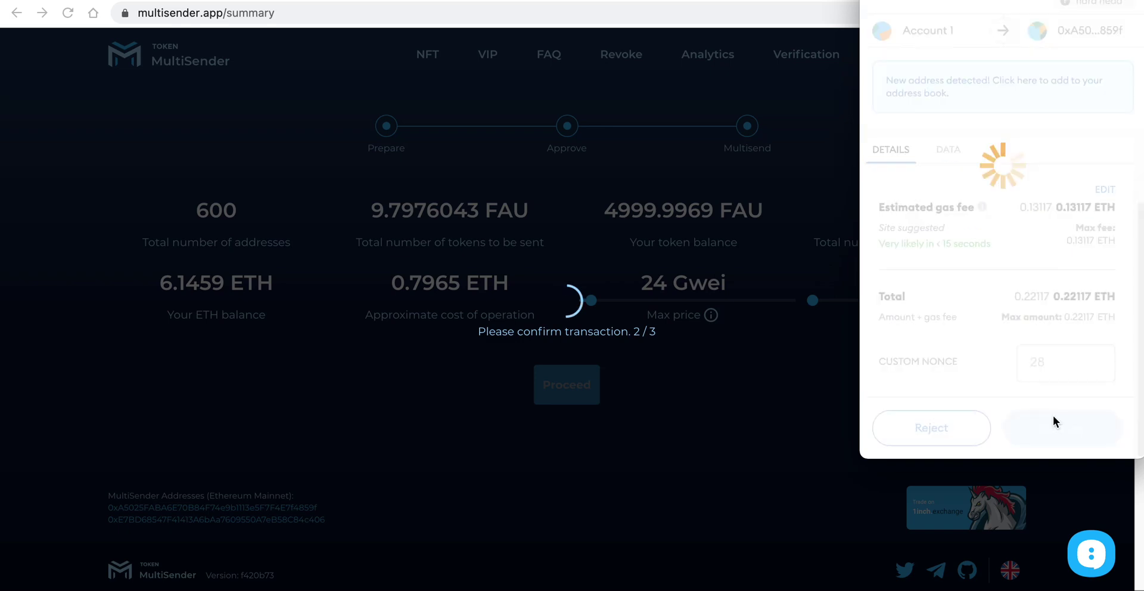
pyautogui.scroll(-3, 724, 412)
pyautogui.scroll(-1, 724, 411)
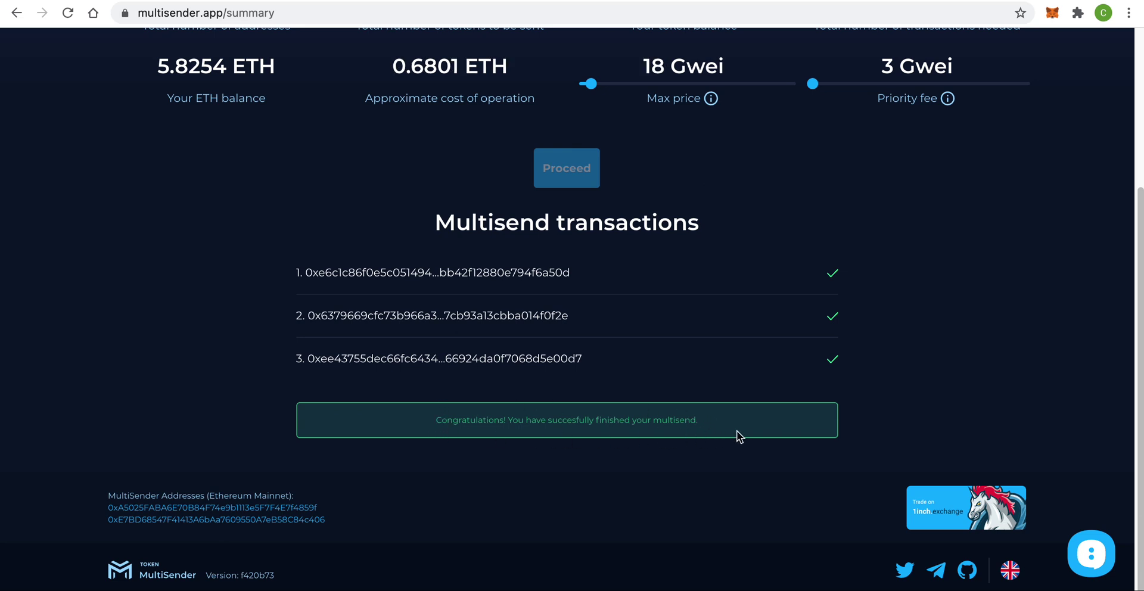
pyautogui.scroll(4, 92, 258)
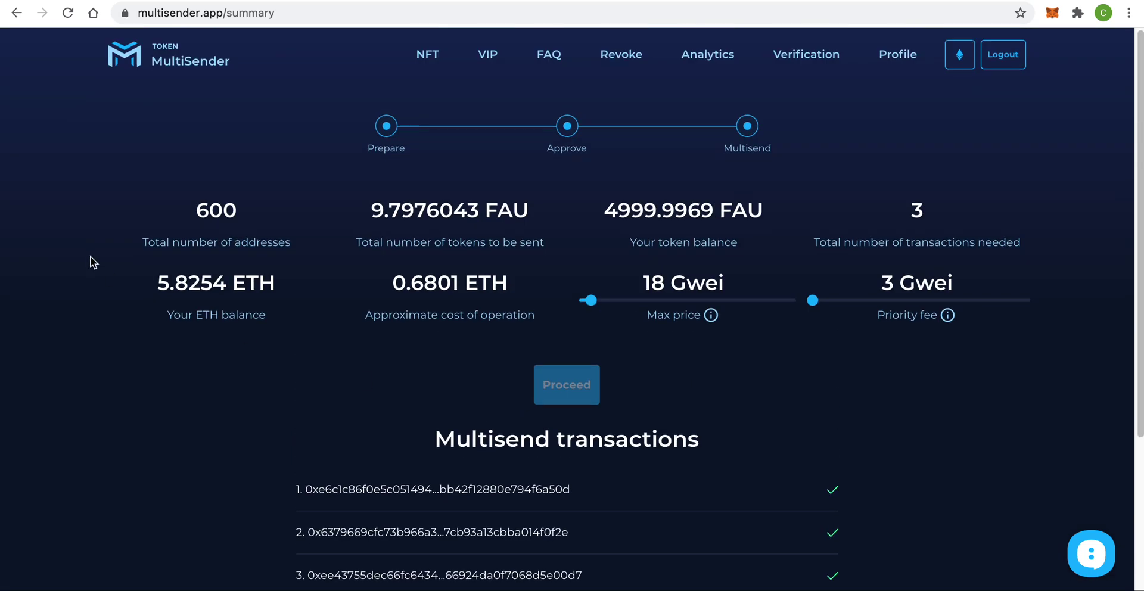
# Start a new multisend from the home page with FAU as the token
pyautogui.click(112, 64)
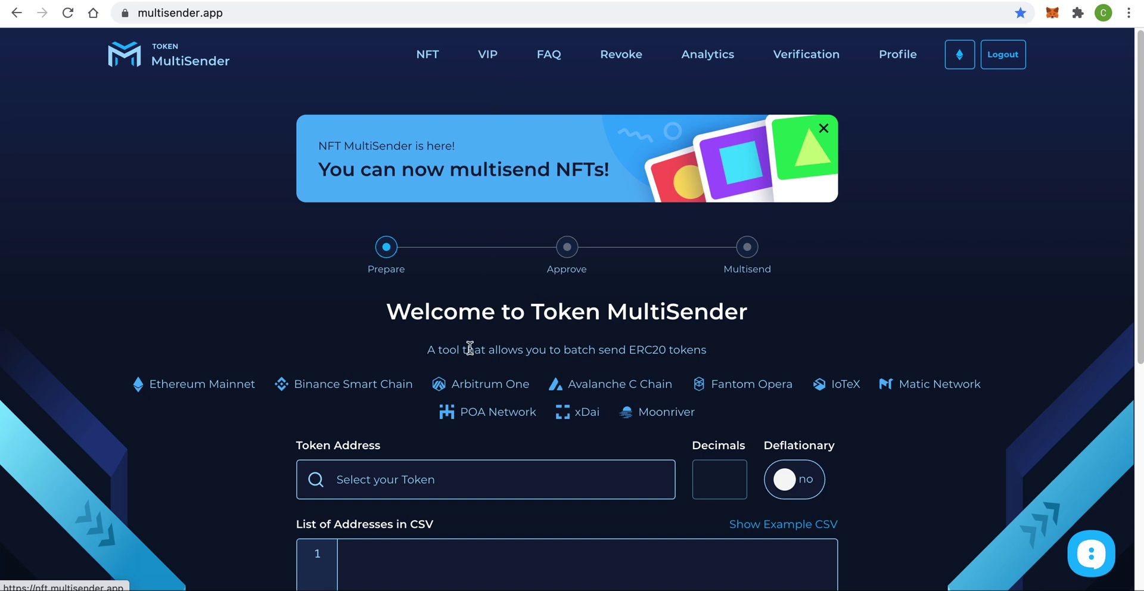
pyautogui.click(437, 471)
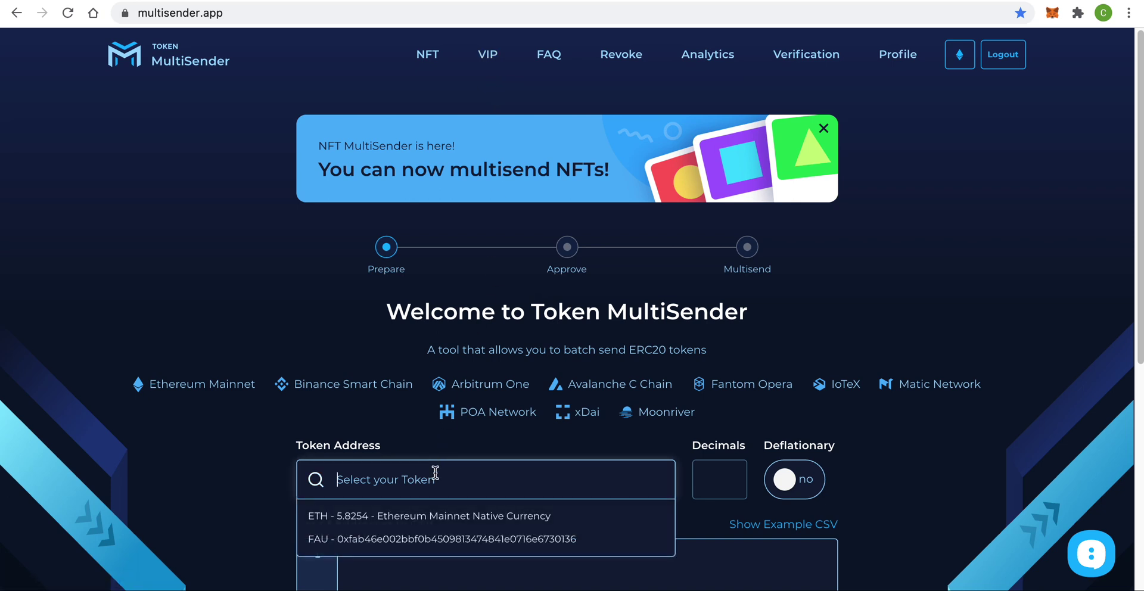
pyautogui.click(399, 536)
# Paste the 1000-line recipient CSV and submit it for checking
pyautogui.scroll(-3, 399, 532)
pyautogui.click(413, 494)
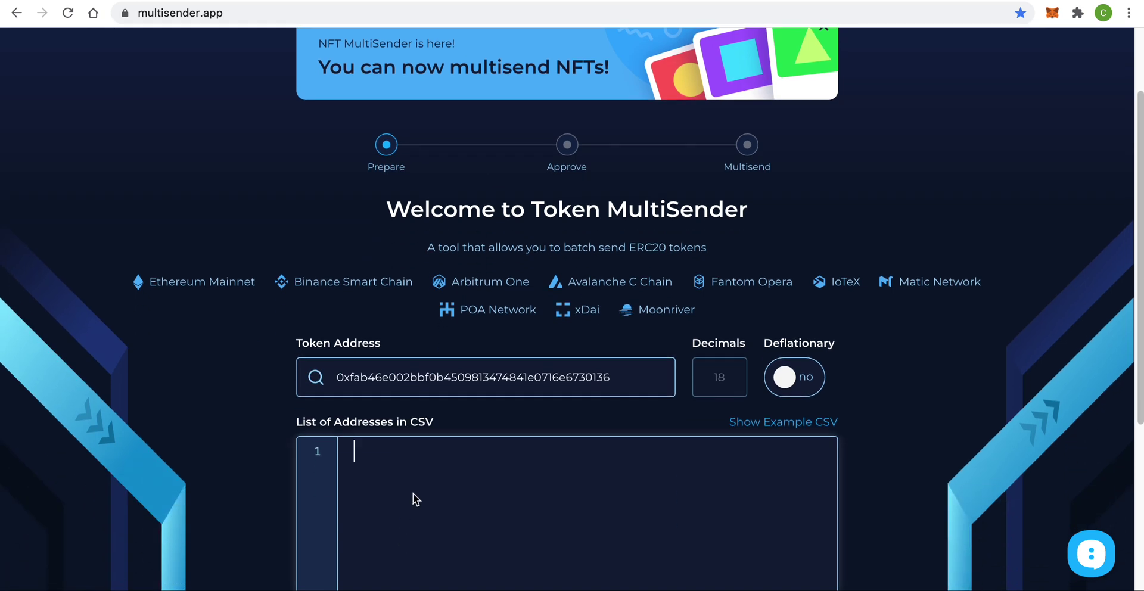
pyautogui.press('super+v')
pyautogui.scroll(-2, 413, 493)
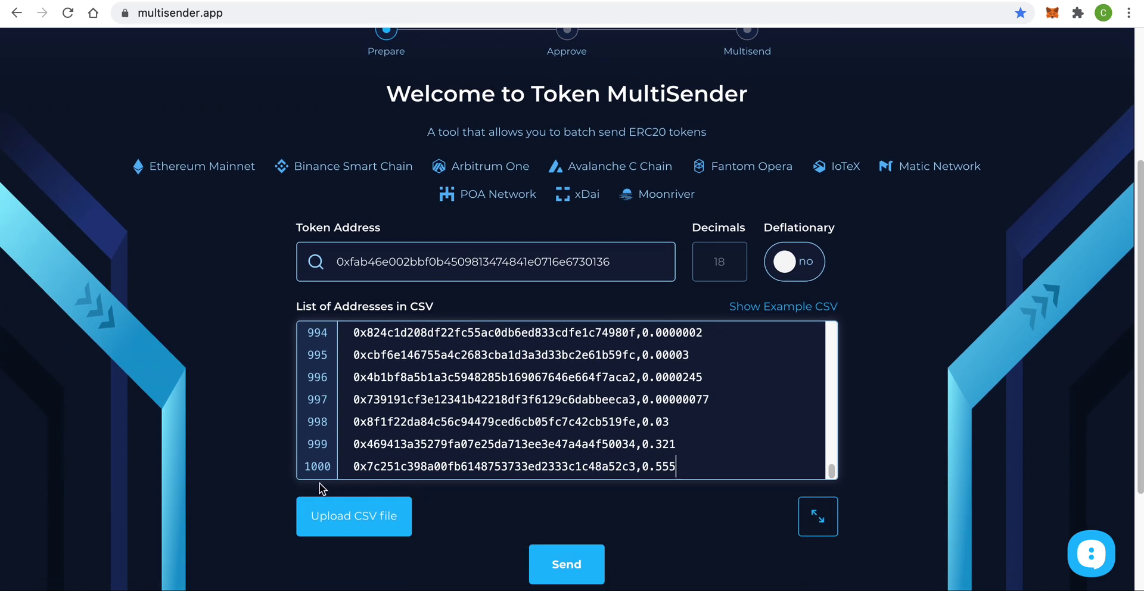
pyautogui.click(560, 568)
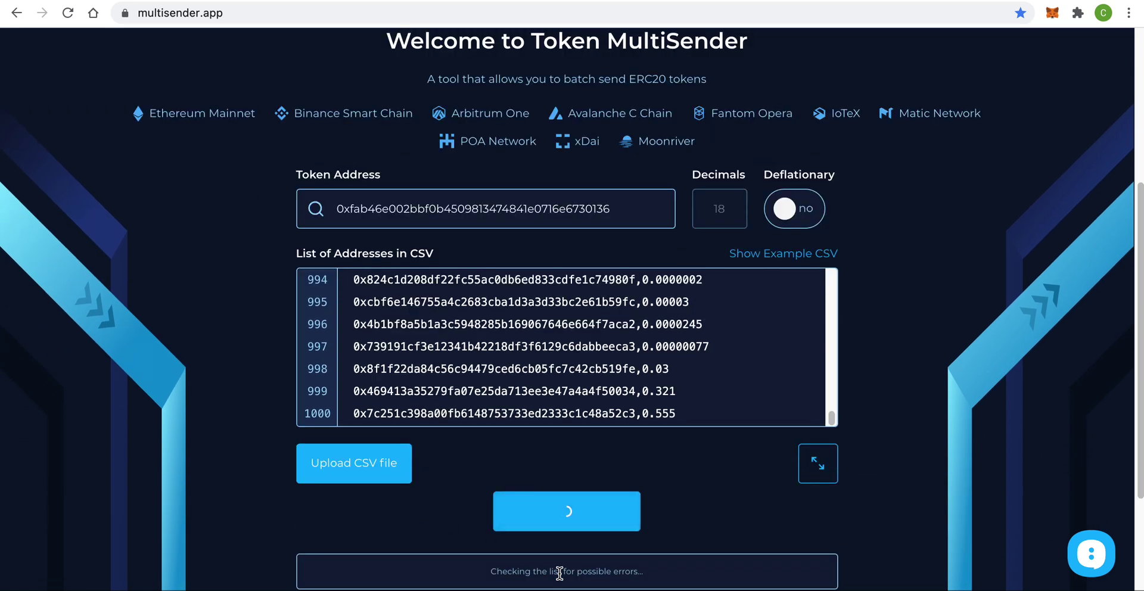
pyautogui.scroll(-15, 590, 333)
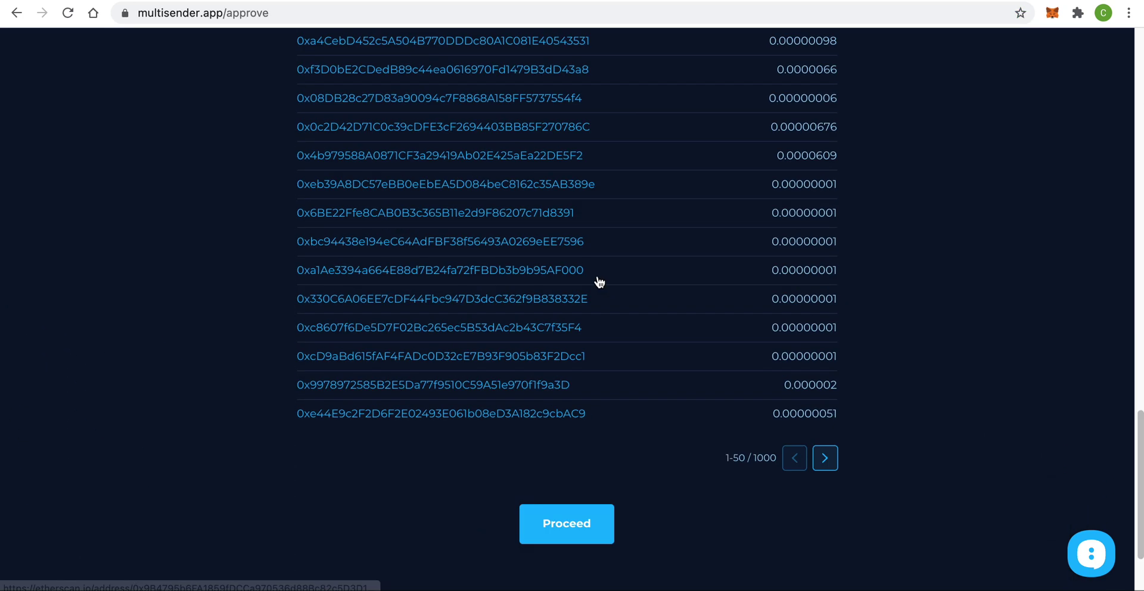
# Proceed to the summary and mark the 5 transactions needed figure
pyautogui.click(555, 401)
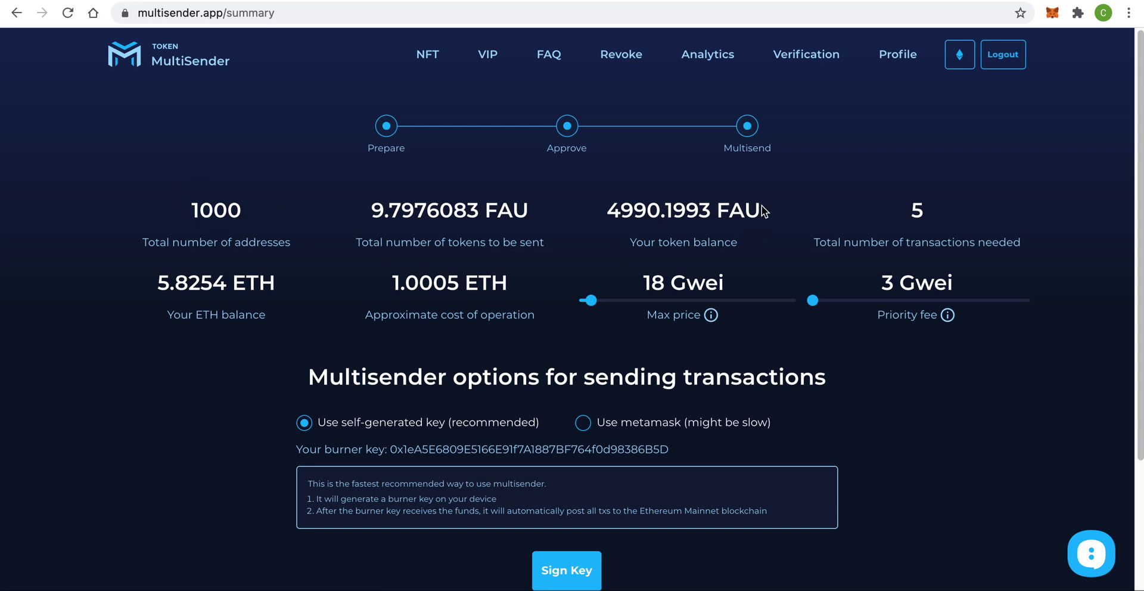
pyautogui.doubleClick(913, 210)
pyautogui.click(998, 210)
pyautogui.scroll(-1, 528, 292)
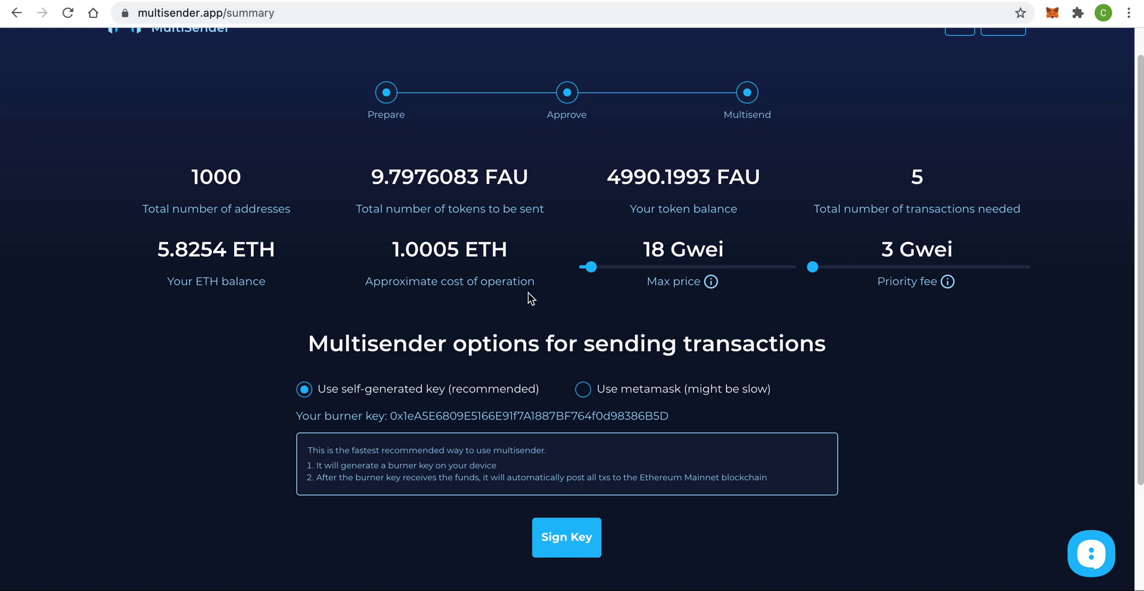
# Try the MetaMask sending option, then switch back to the self-generated burner key
pyautogui.click(584, 390)
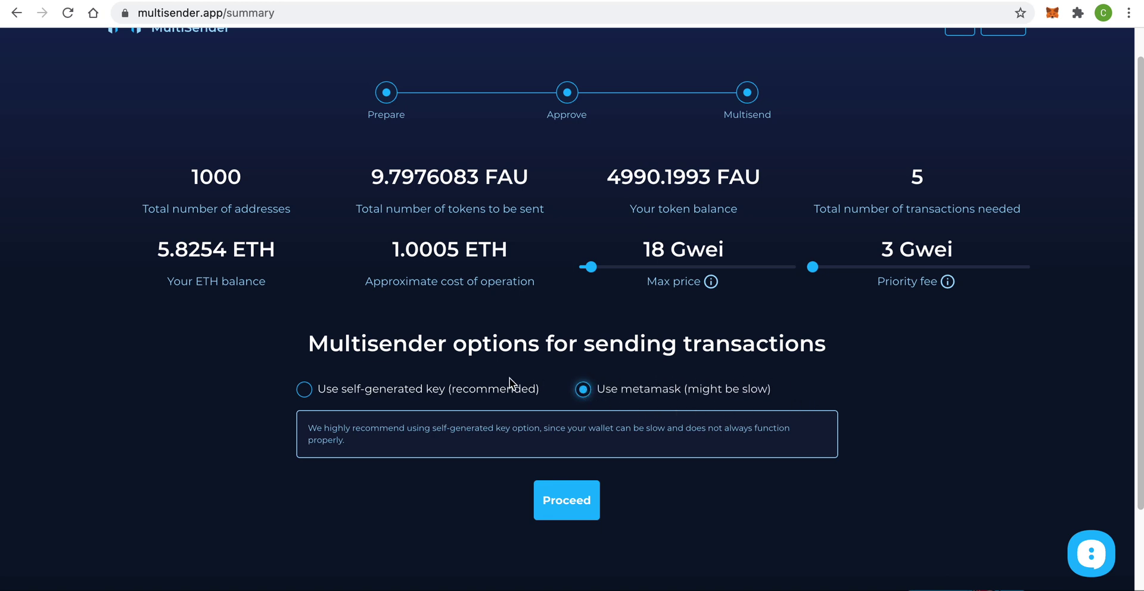
pyautogui.click(306, 389)
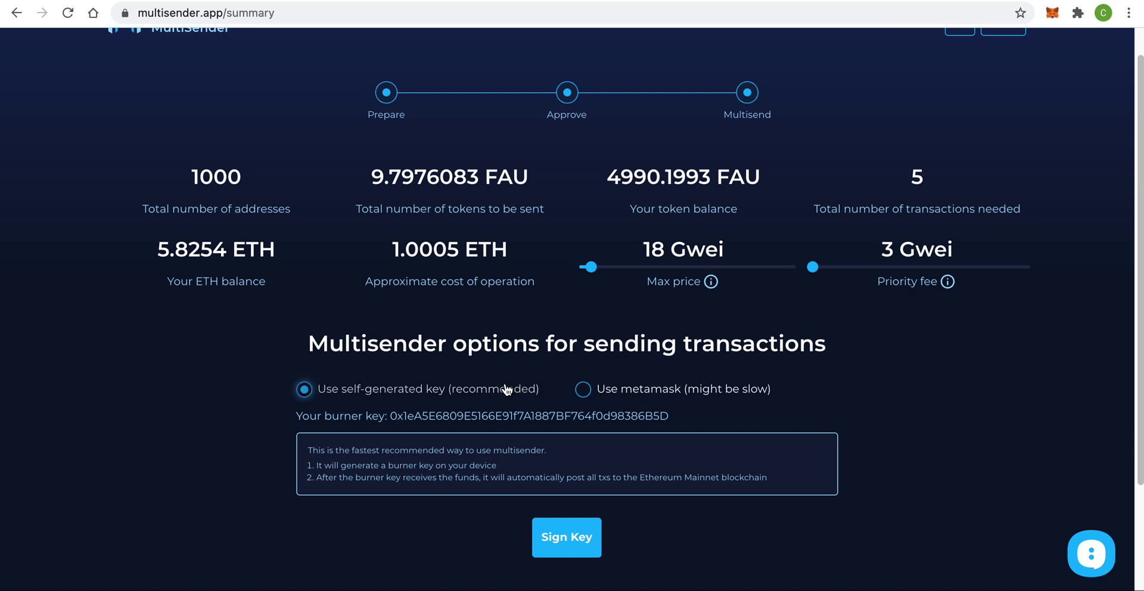
pyautogui.scroll(-1, 302, 398)
pyautogui.scroll(-2, 302, 398)
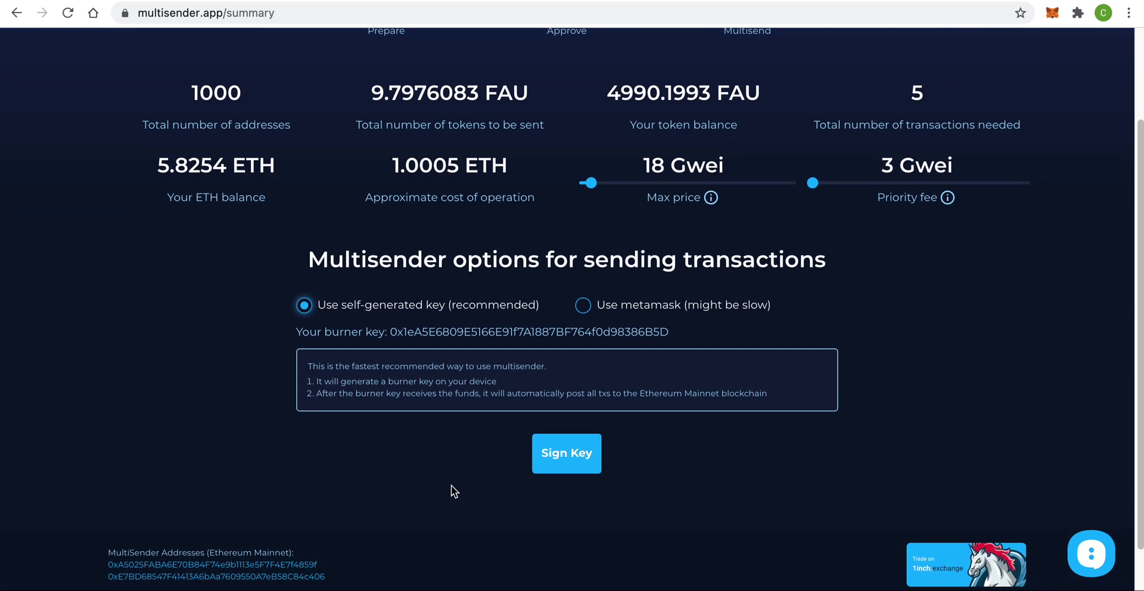
# Sign the burner key authorization in MetaMask
pyautogui.click(553, 468)
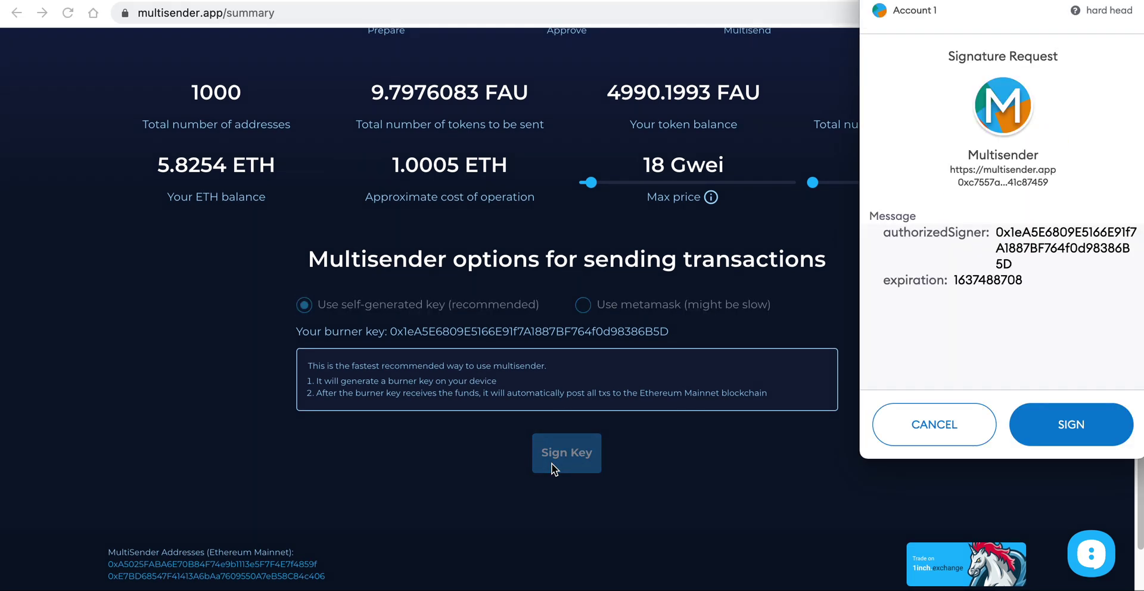
pyautogui.click(1099, 415)
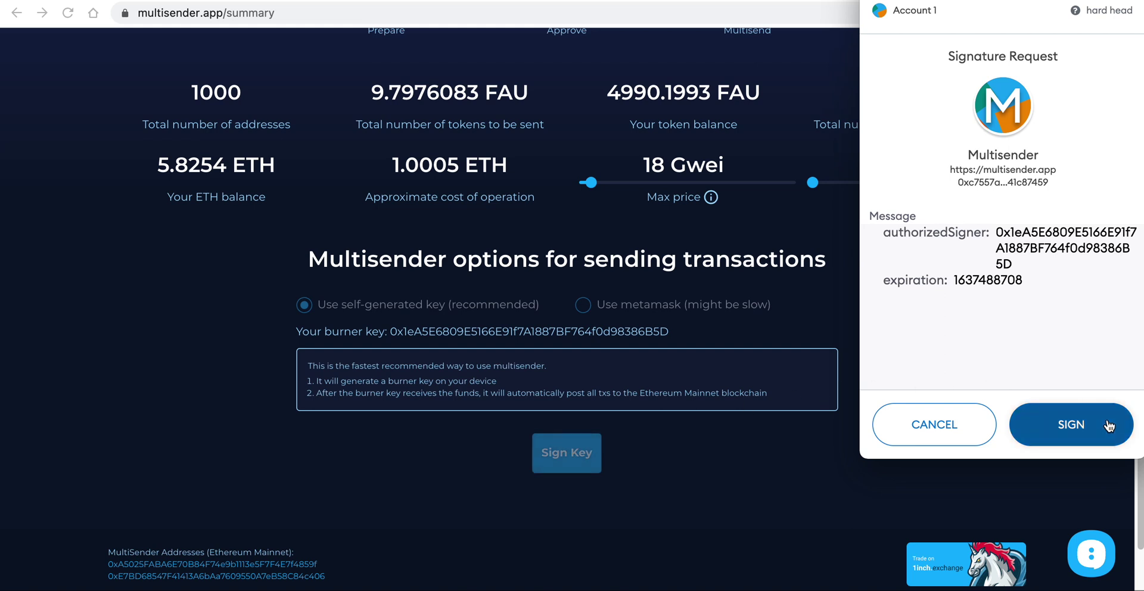
pyautogui.scroll(-2, 1031, 405)
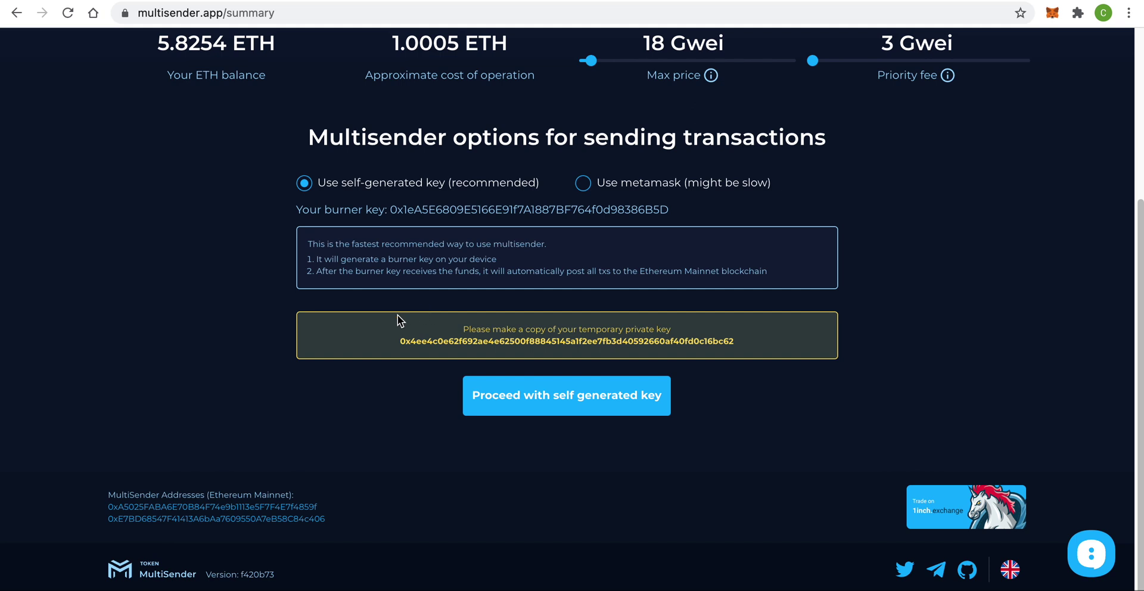
# Send with the self-generated key, confirm its top-up, and let all five transactions complete
pyautogui.click(602, 389)
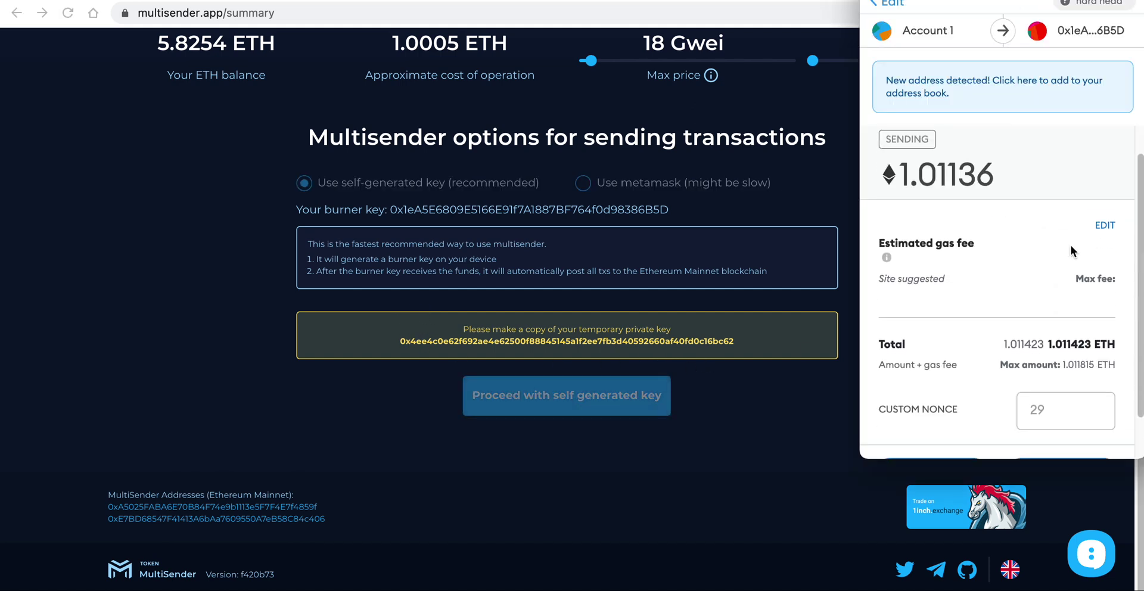
pyautogui.scroll(-2, 1072, 243)
pyautogui.click(1076, 429)
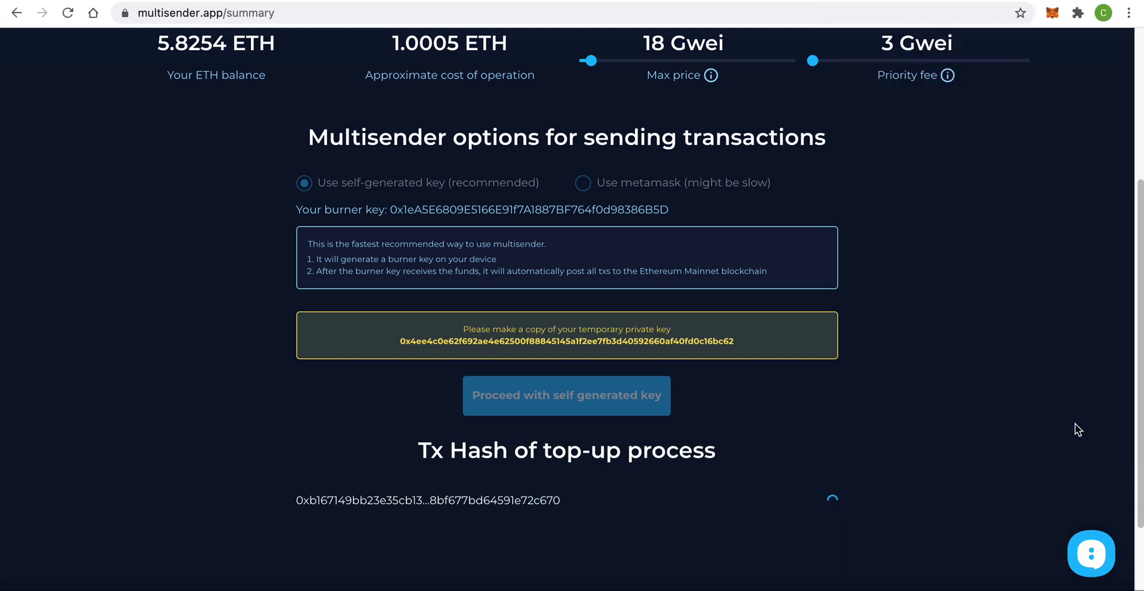
pyautogui.scroll(-2, 876, 386)
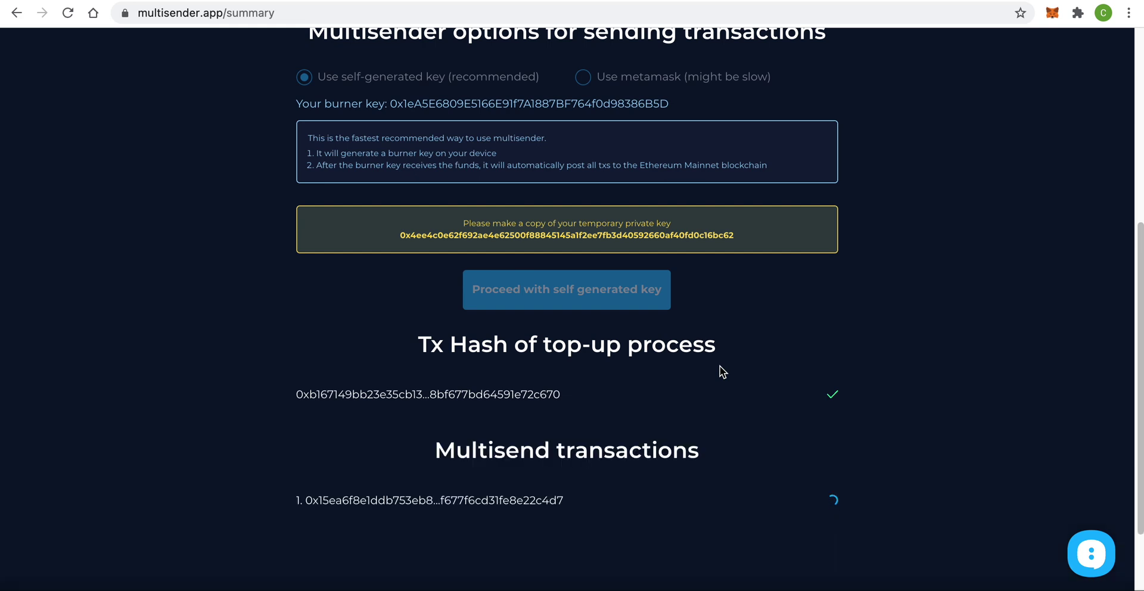
pyautogui.scroll(-1, 723, 372)
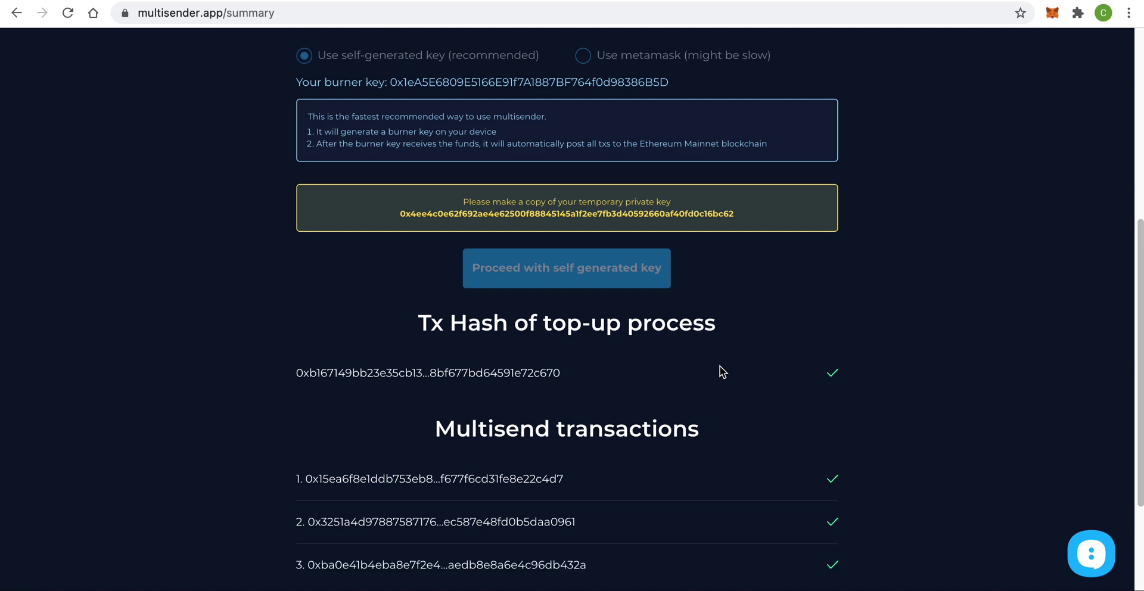
pyautogui.scroll(-2, 721, 372)
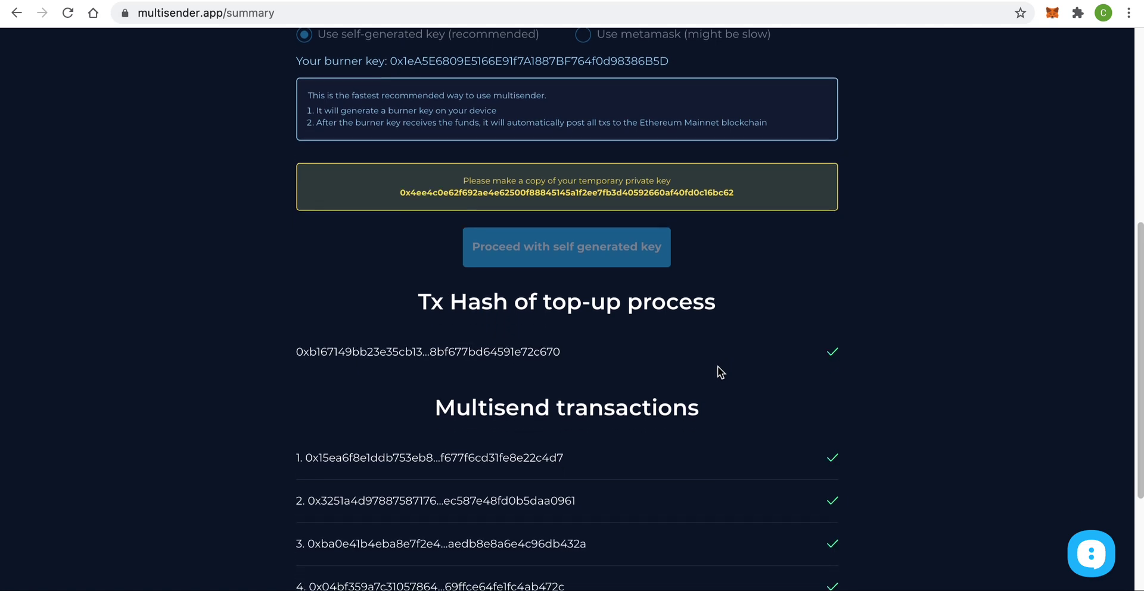
pyautogui.scroll(-3, 717, 366)
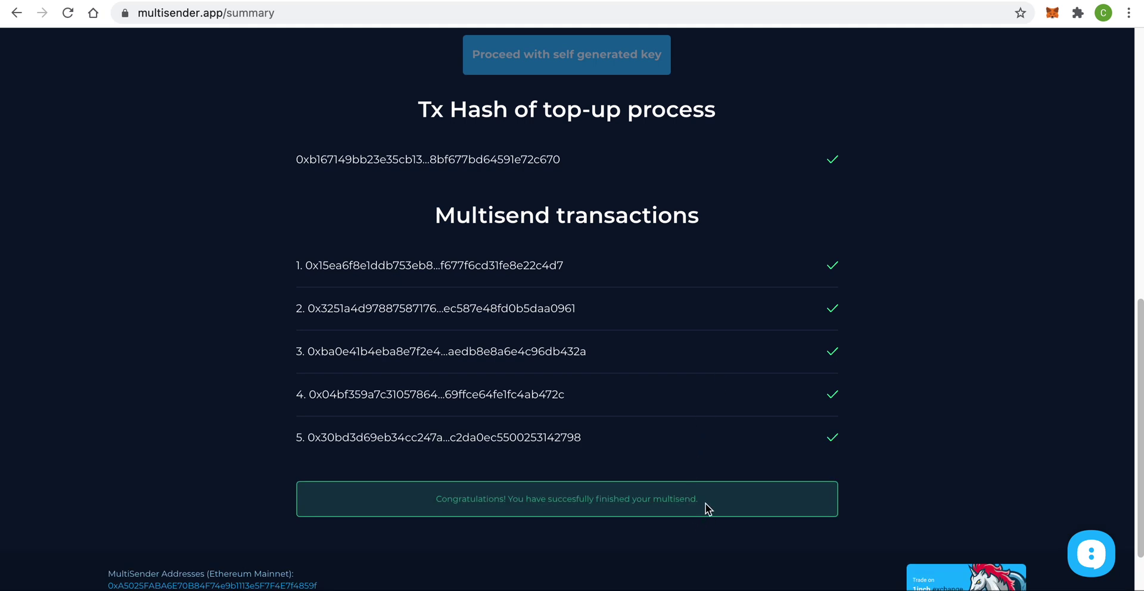
pyautogui.moveTo(547, 520); pyautogui.dragTo(423, 504)
# On the VIP page, try the 7 days plan, then settle on the 1 month plan at 6 ETH
pyautogui.click(419, 497)
pyautogui.scroll(10, 420, 497)
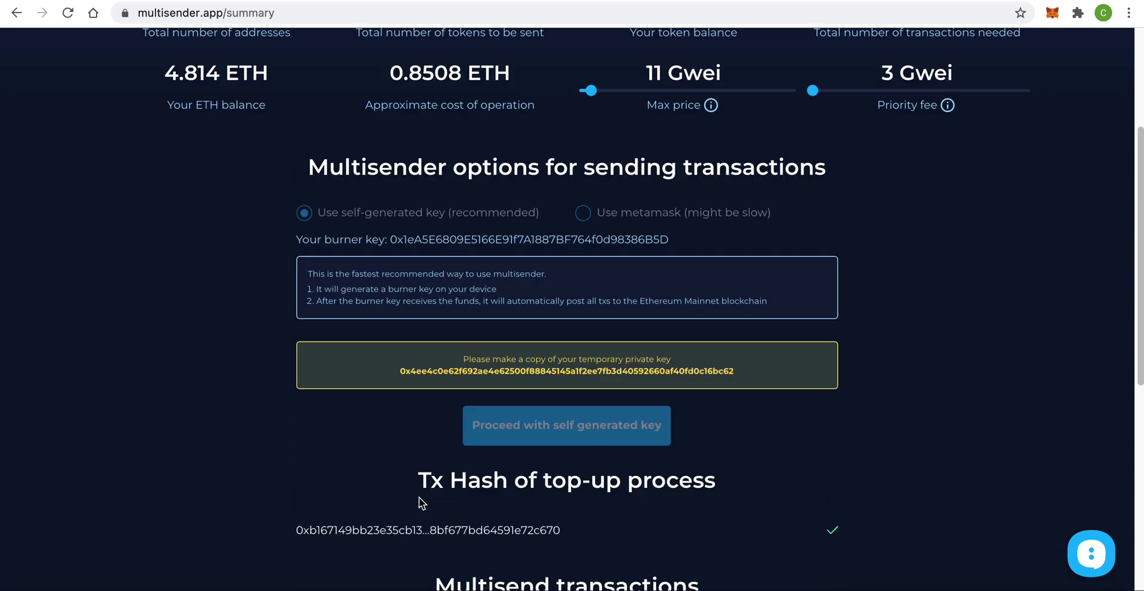
pyautogui.click(488, 71)
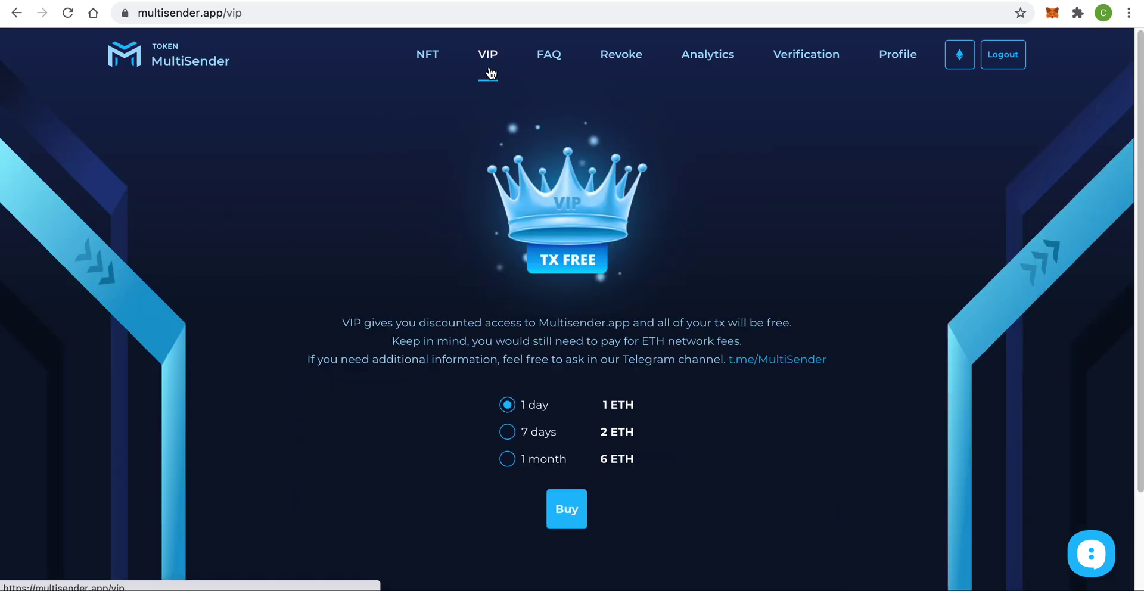
pyautogui.click(507, 433)
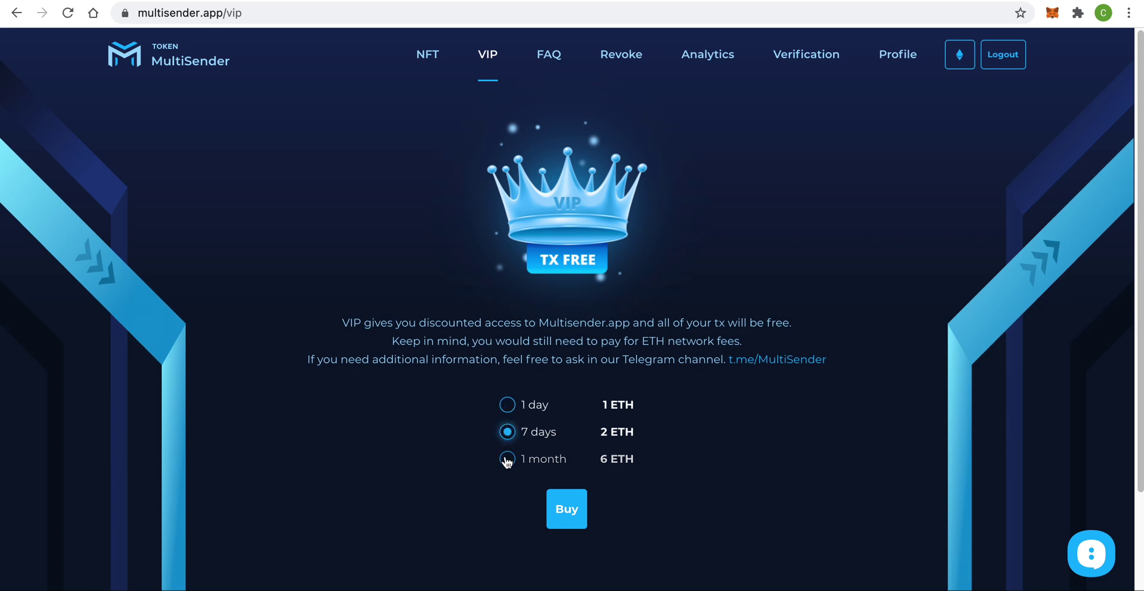
pyautogui.click(507, 460)
pyautogui.scroll(-3, 302, 426)
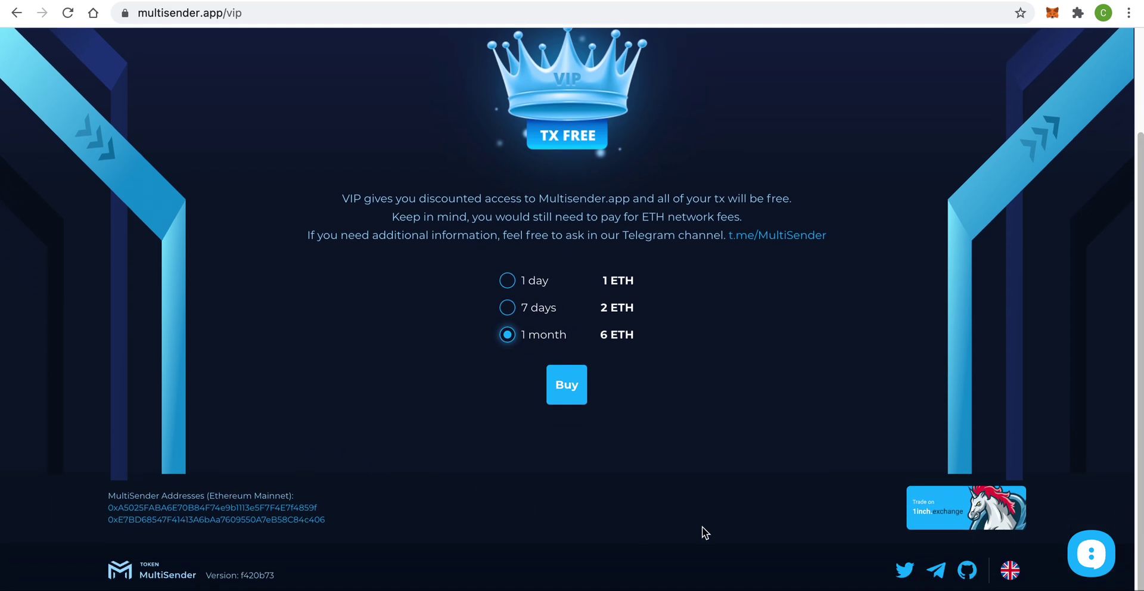